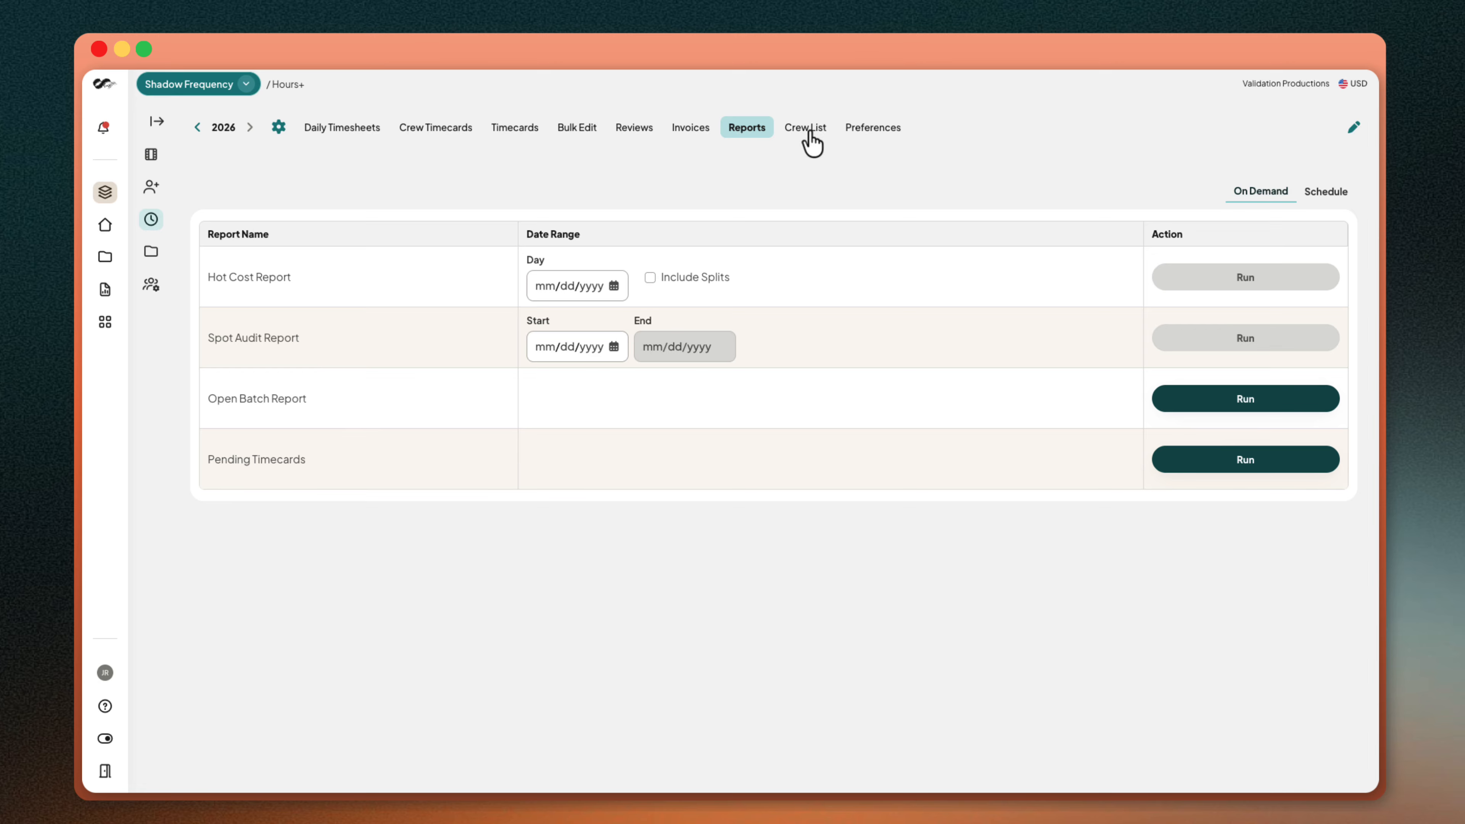
# Edit the crew list's hot cost budgets, applying pay hours of 10 for studio, 12 for distant and 10 for other to all crew
pyautogui.click(810, 131)
pyautogui.click(280, 199)
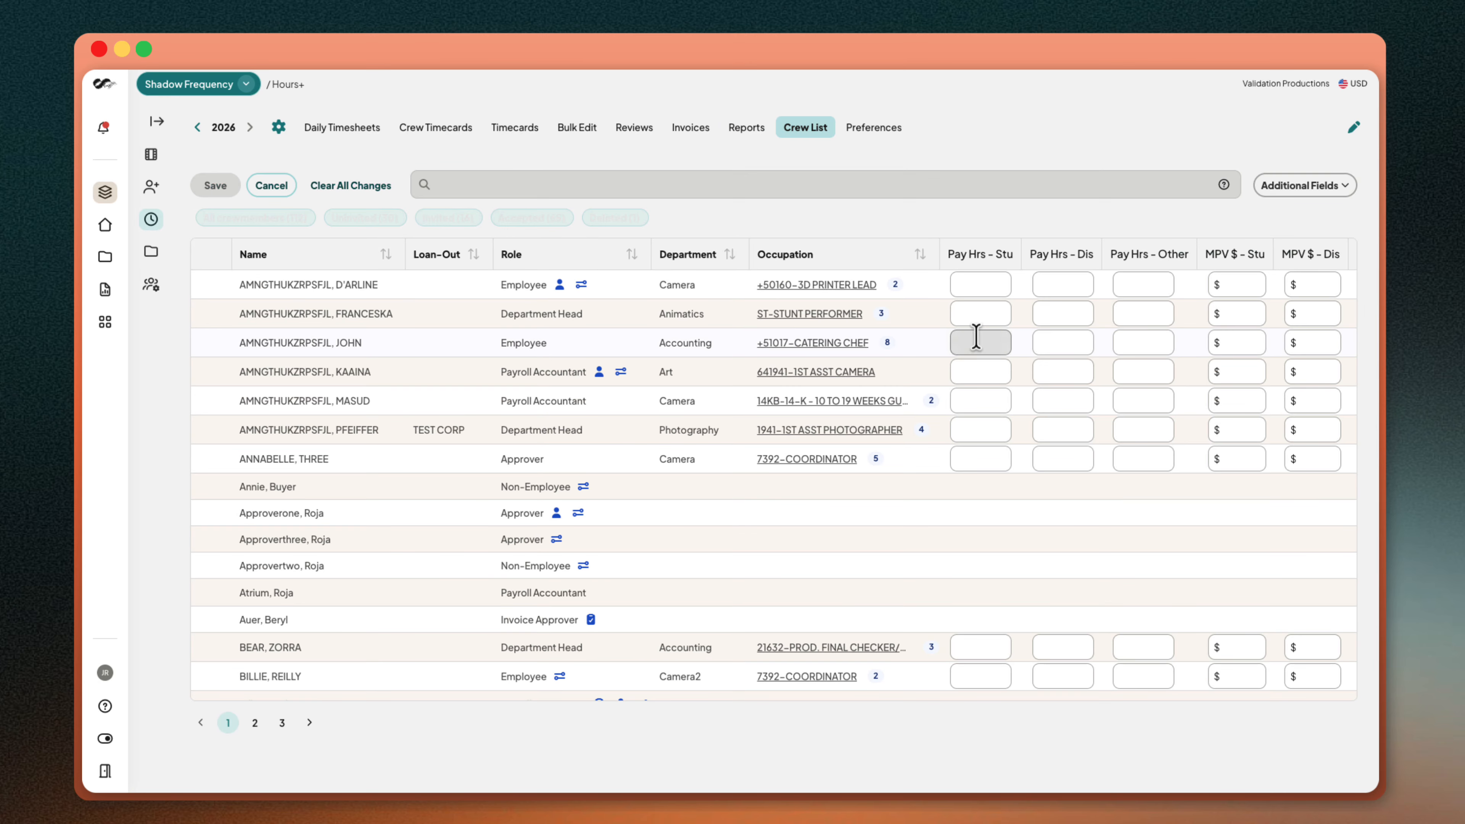
pyautogui.click(968, 284)
pyautogui.write('0')
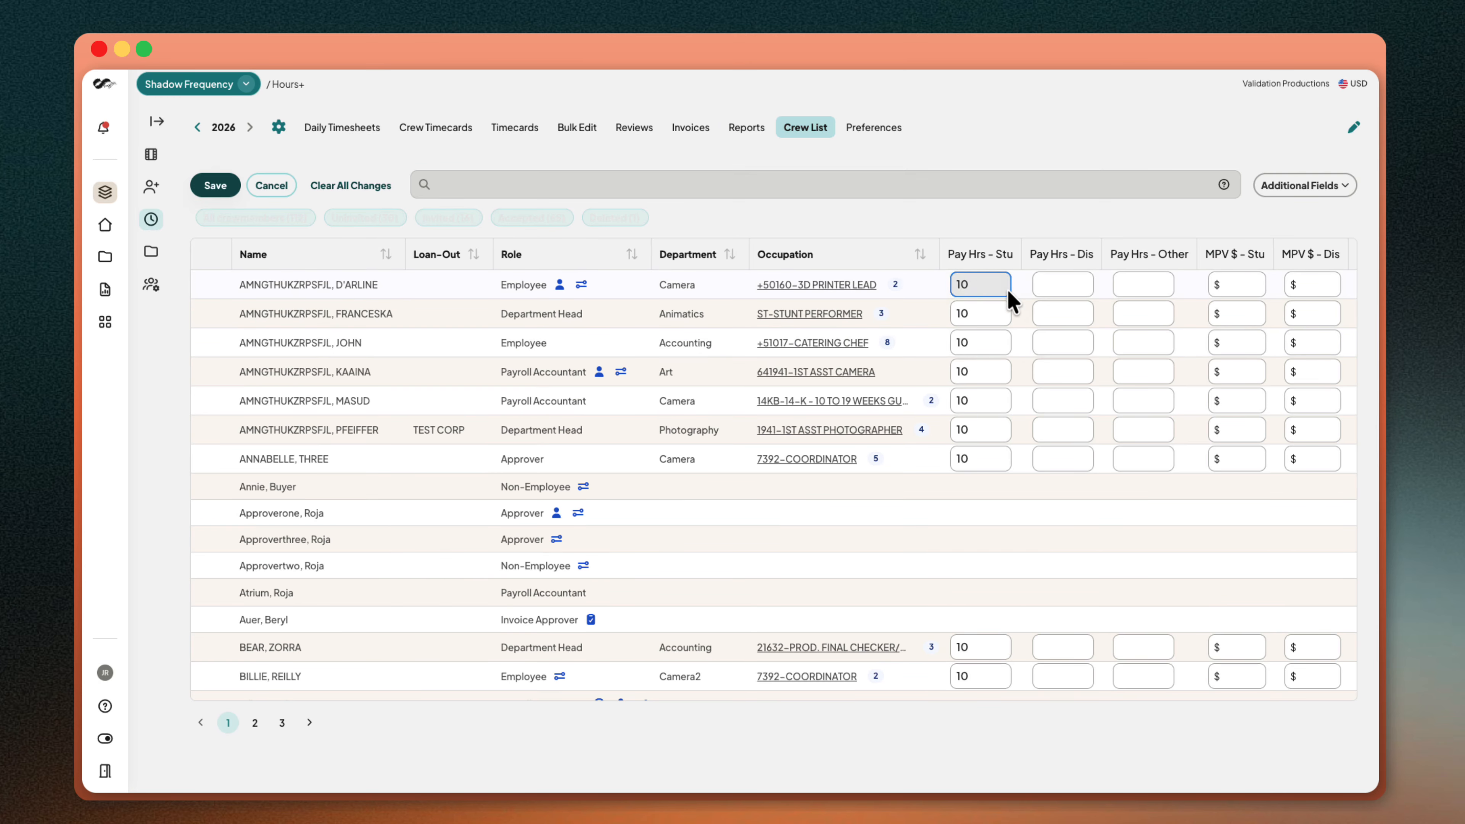
pyautogui.click(1061, 285)
pyautogui.write('12')
pyautogui.click(1125, 287)
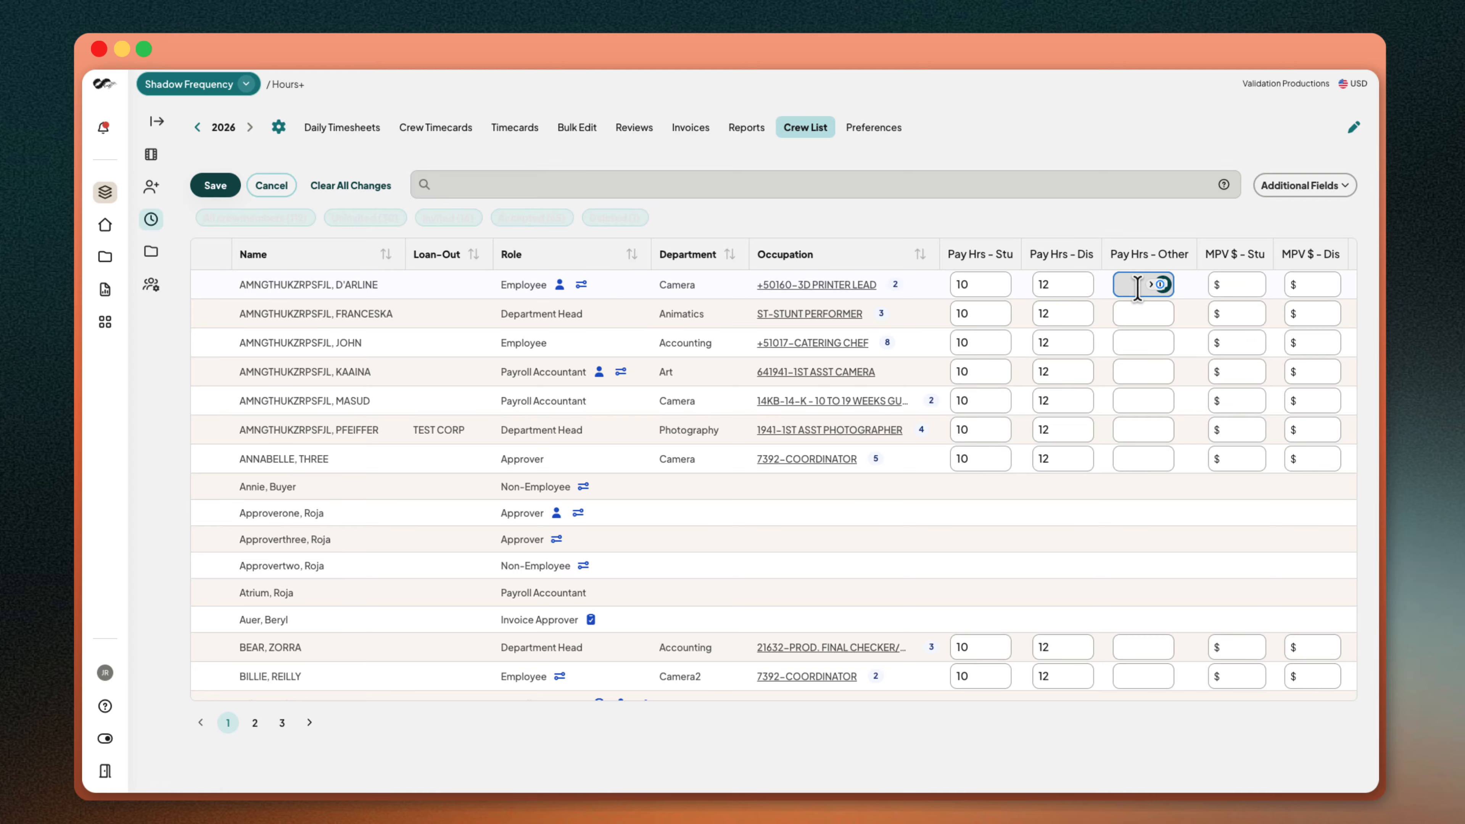
pyautogui.write('10')
# Apply budgeted MPV amounts of $10 for studio, $17.5 for distant and $10 for other to all crew
pyautogui.click(1241, 286)
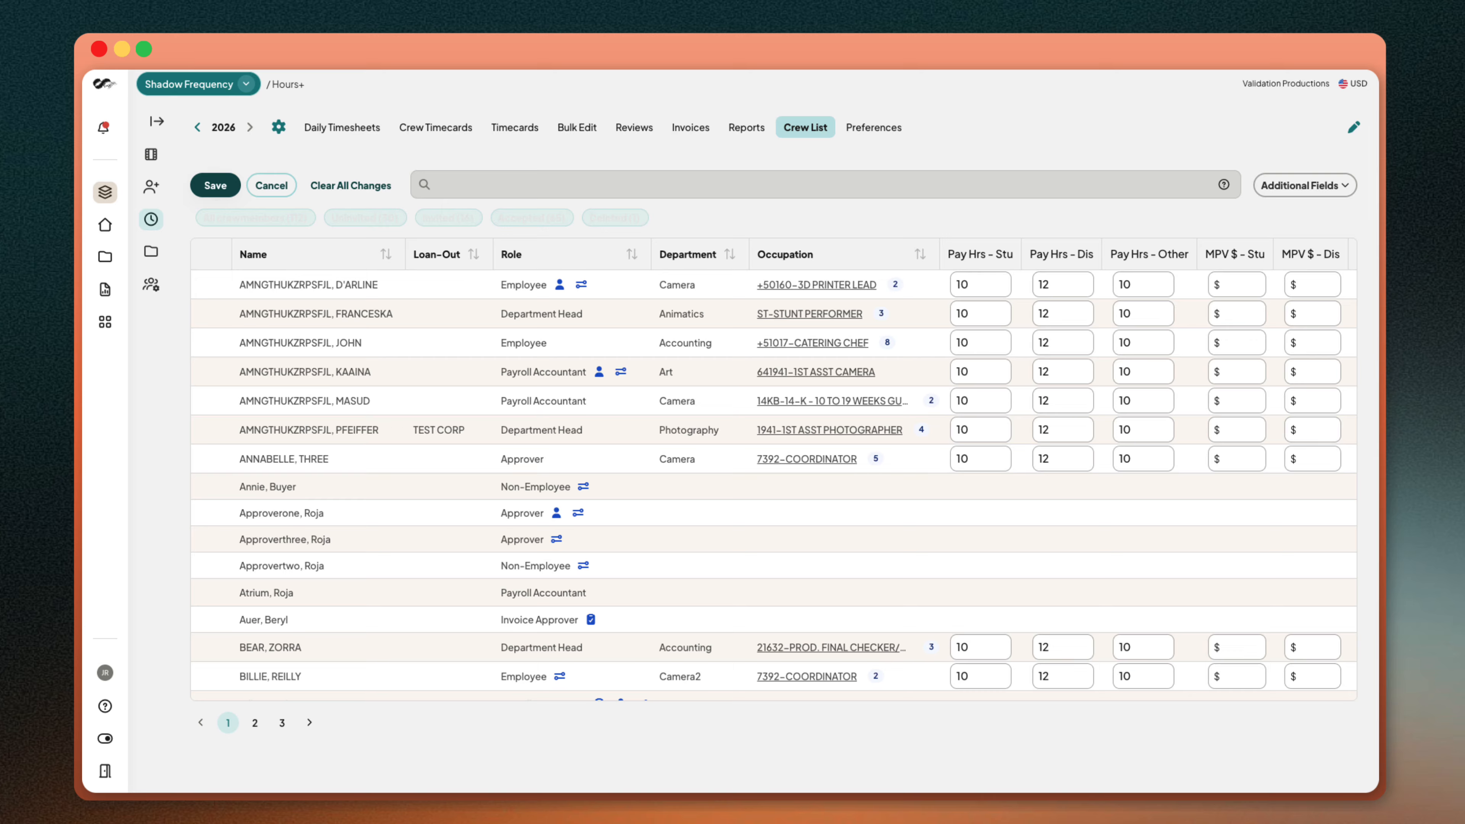
pyautogui.click(1252, 285)
pyautogui.write('10')
pyautogui.click(1304, 285)
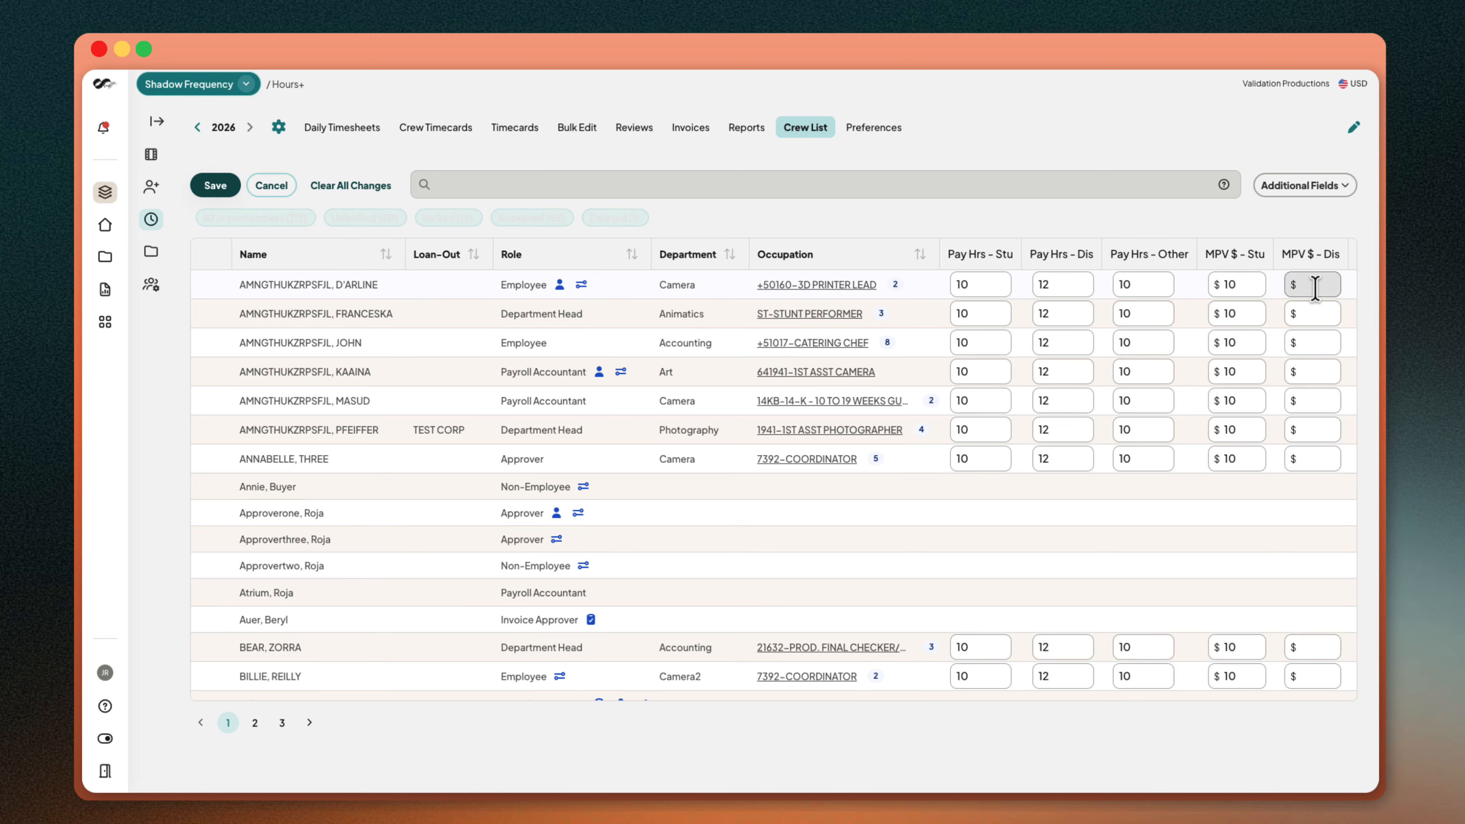
pyautogui.write('17.5')
pyautogui.hscroll(4, 1252, 425)
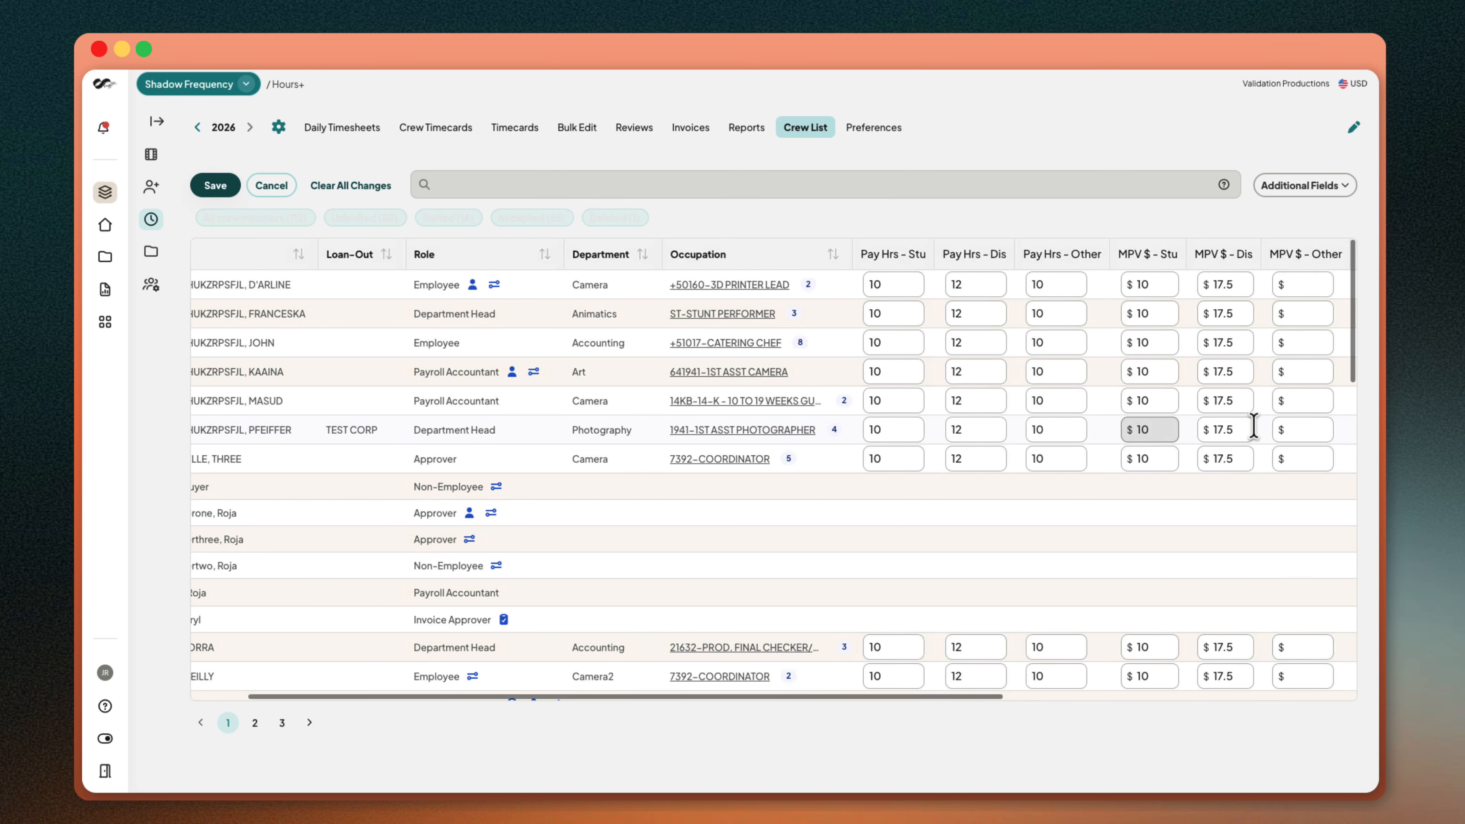
pyautogui.click(1192, 285)
pyautogui.write('10')
# Apply an estimated fringe of 4% to all crew and save the hot cost budgets
pyautogui.click(1301, 285)
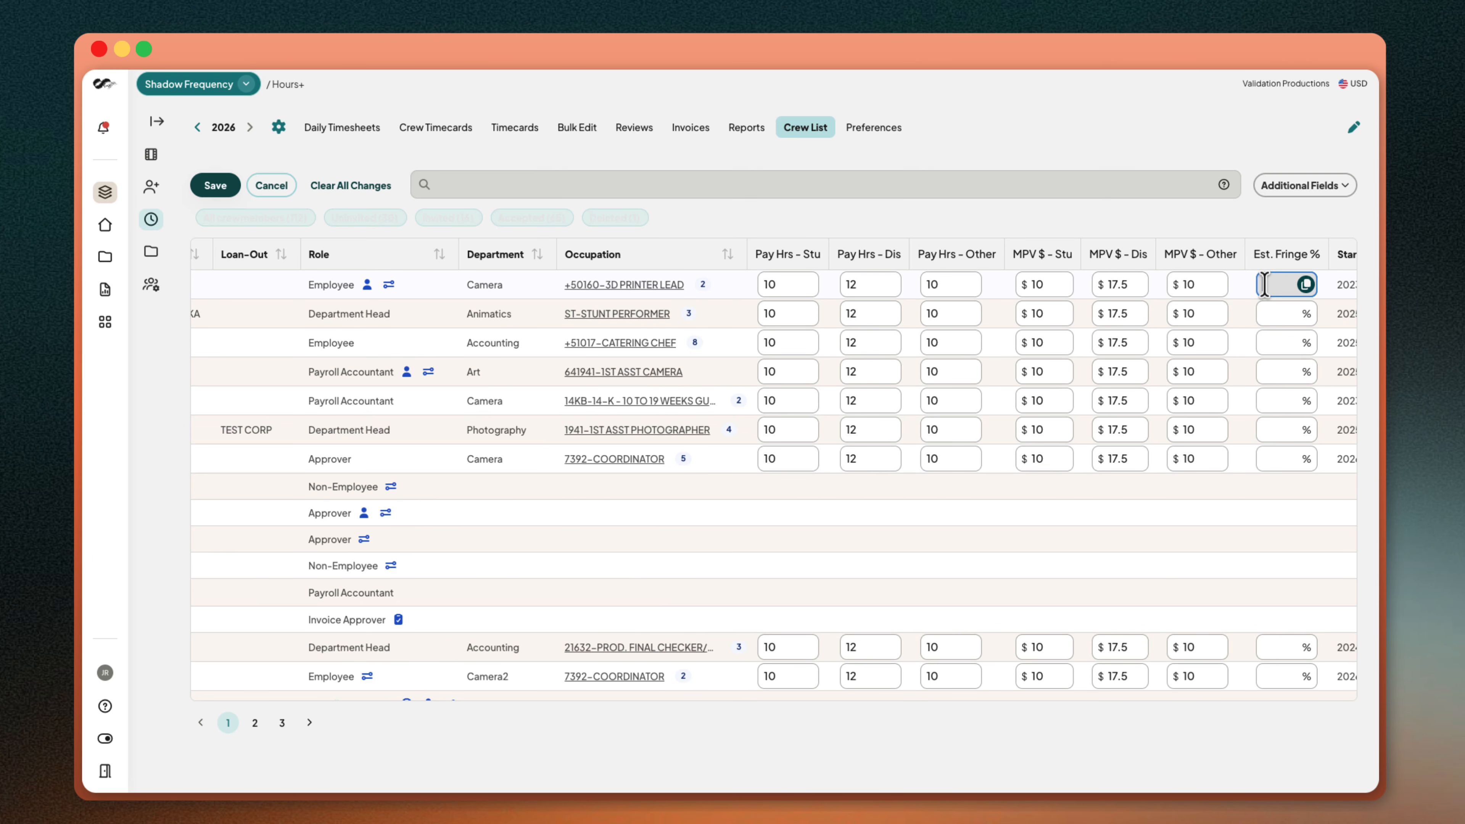
pyautogui.write('4')
pyautogui.click(1232, 447)
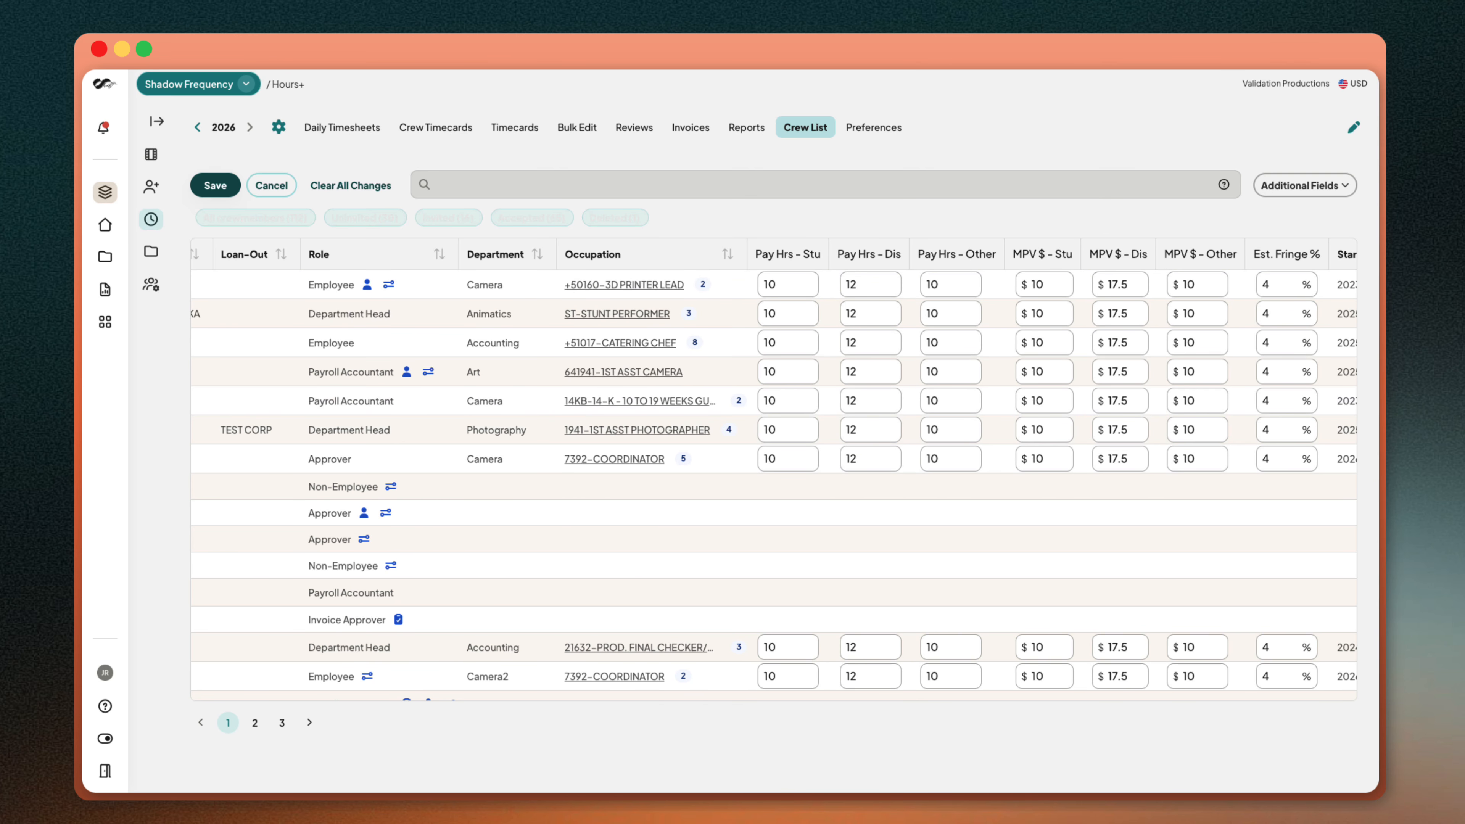
pyautogui.click(215, 185)
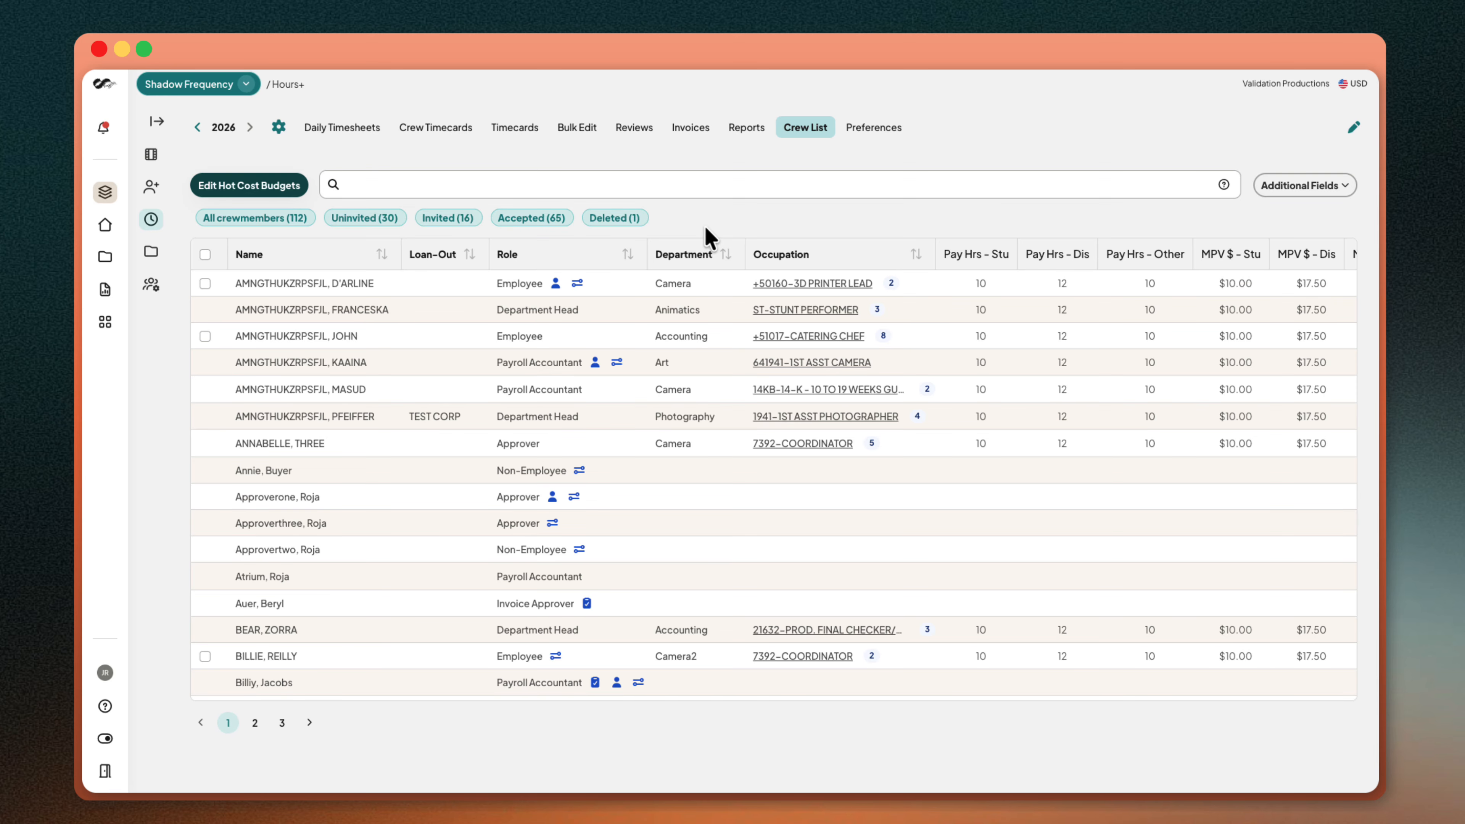
# In the Monday 04/06 daily timesheets, apply day type WORK to all open rows and set the first Animatics row's work zone to Inside Zone
pyautogui.click(752, 136)
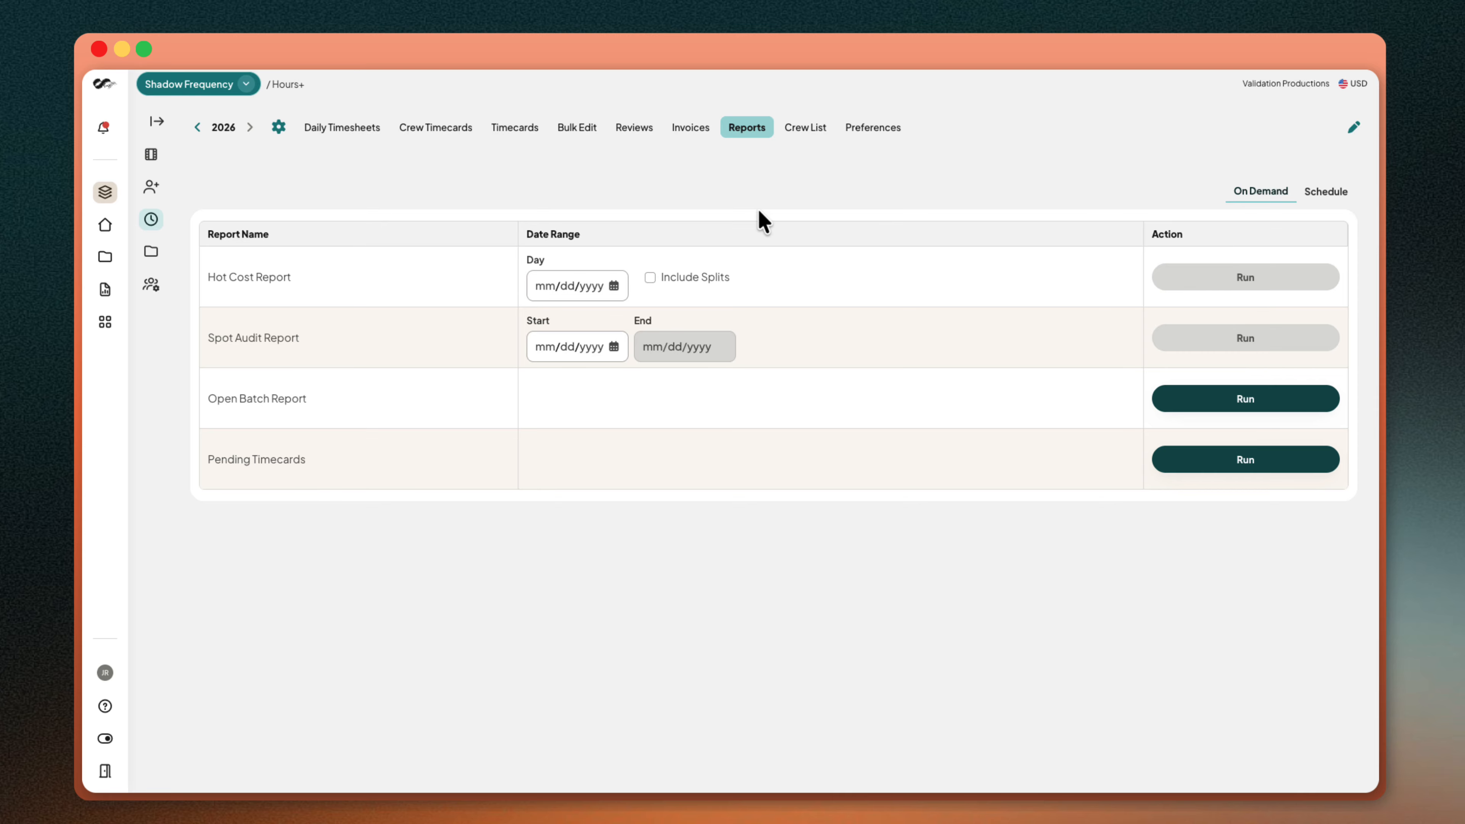
pyautogui.click(357, 132)
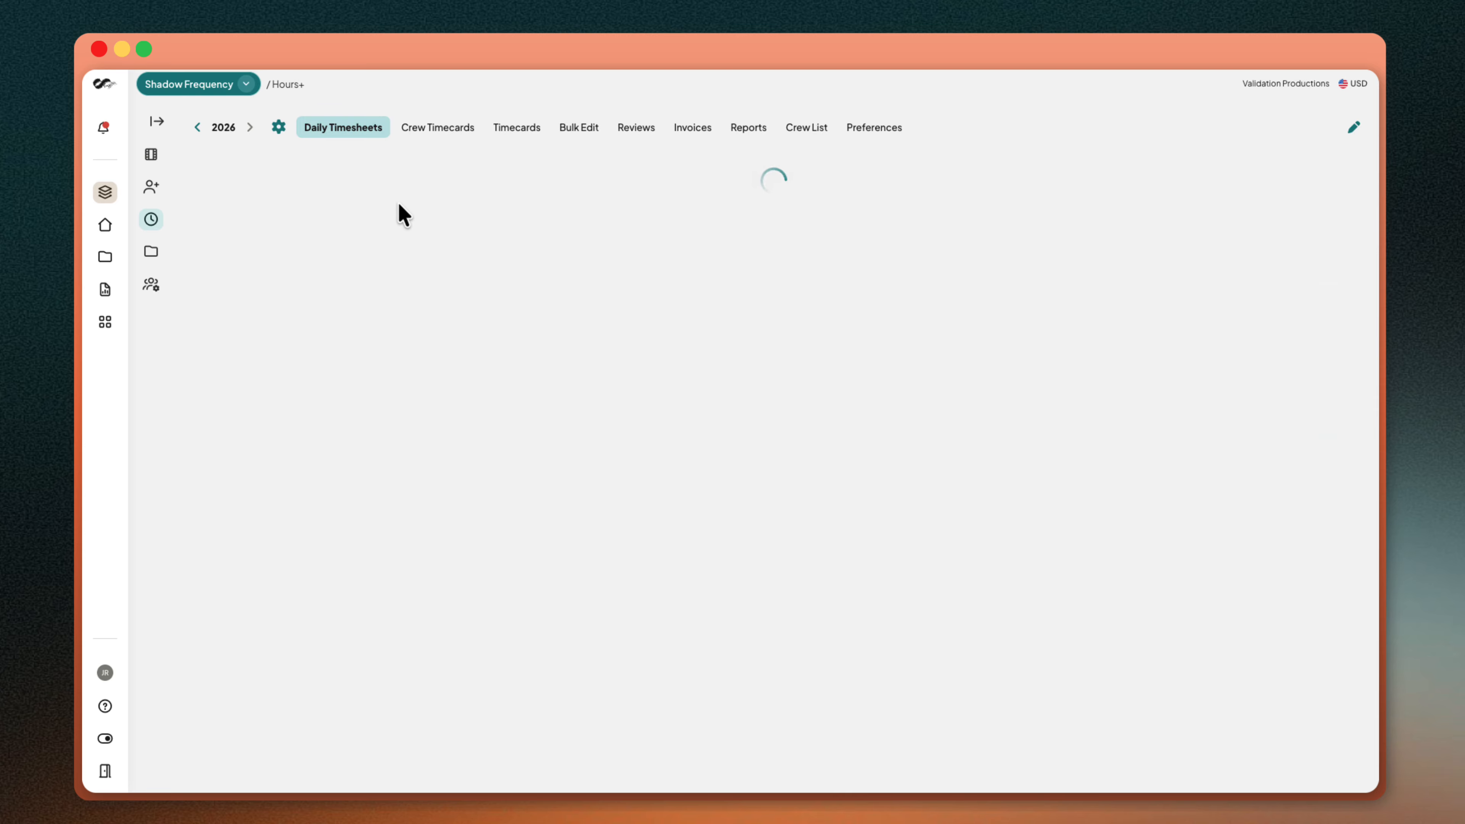
pyautogui.click(575, 366)
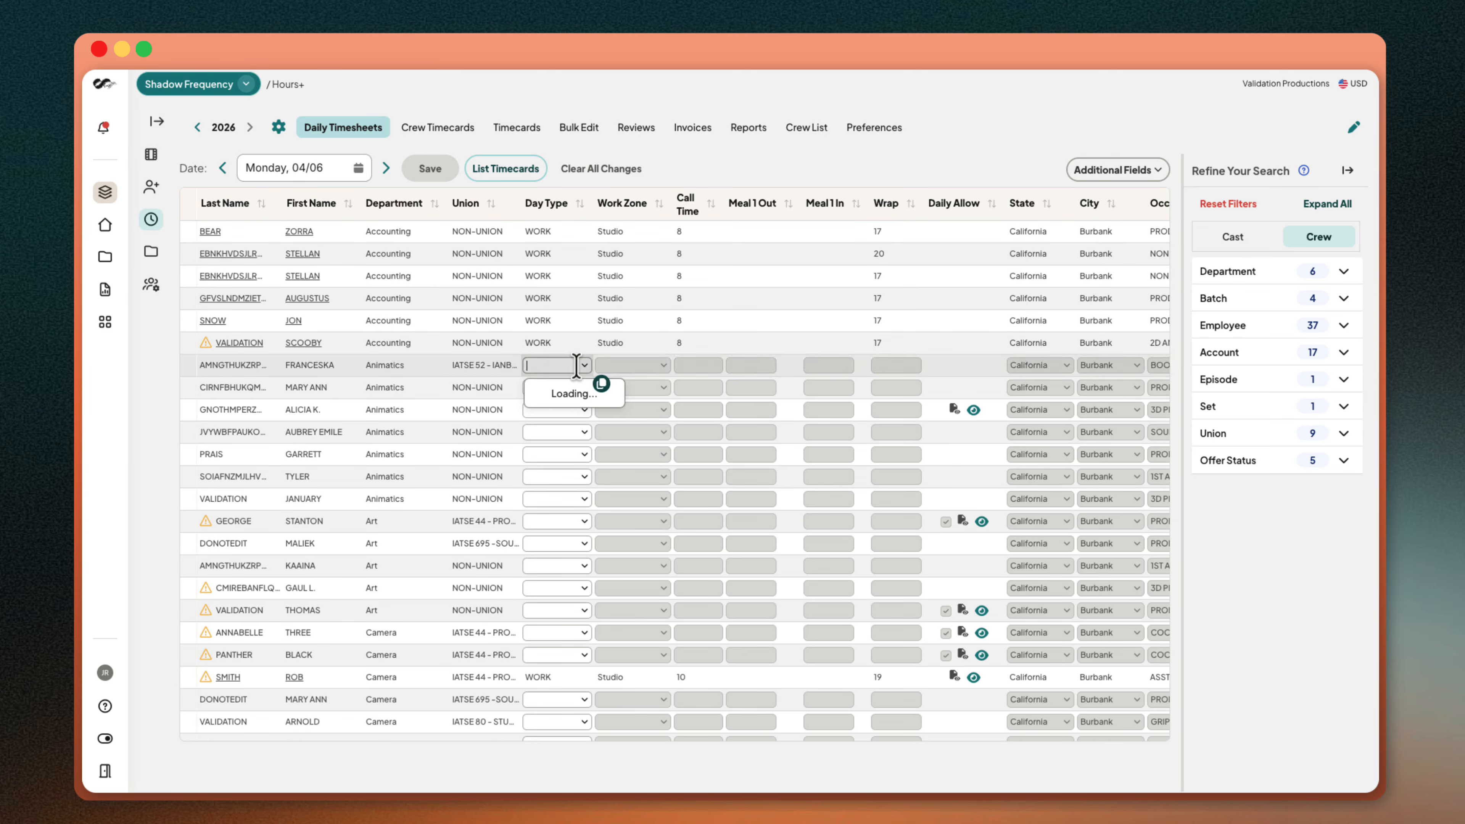
pyautogui.click(580, 392)
pyautogui.click(635, 365)
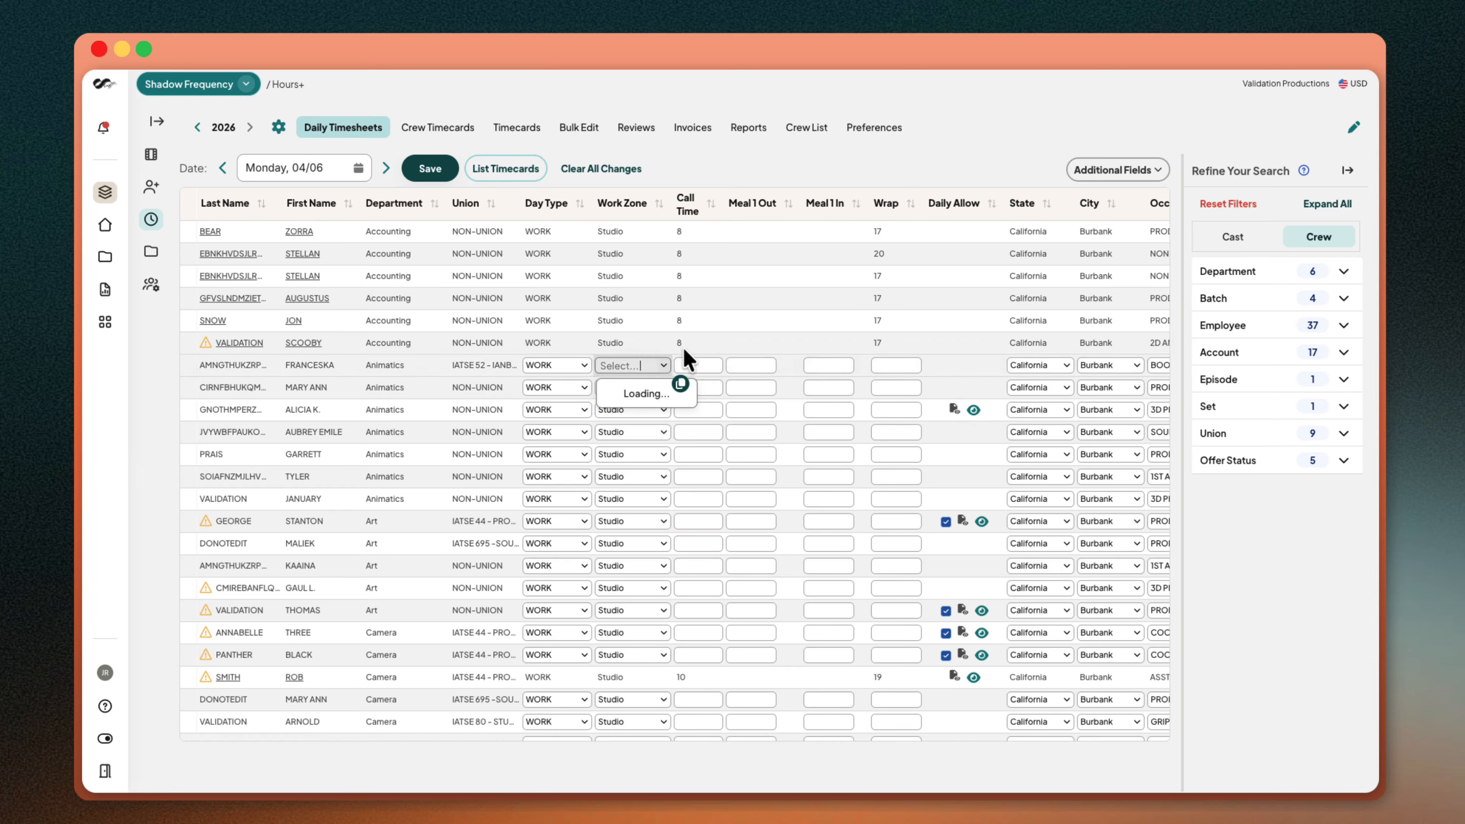
pyautogui.click(657, 394)
# Enter call time 8, meal 1 out 14, meal 1 in 14.5 and wrap 20.5 in the first Animatics row
pyautogui.click(715, 365)
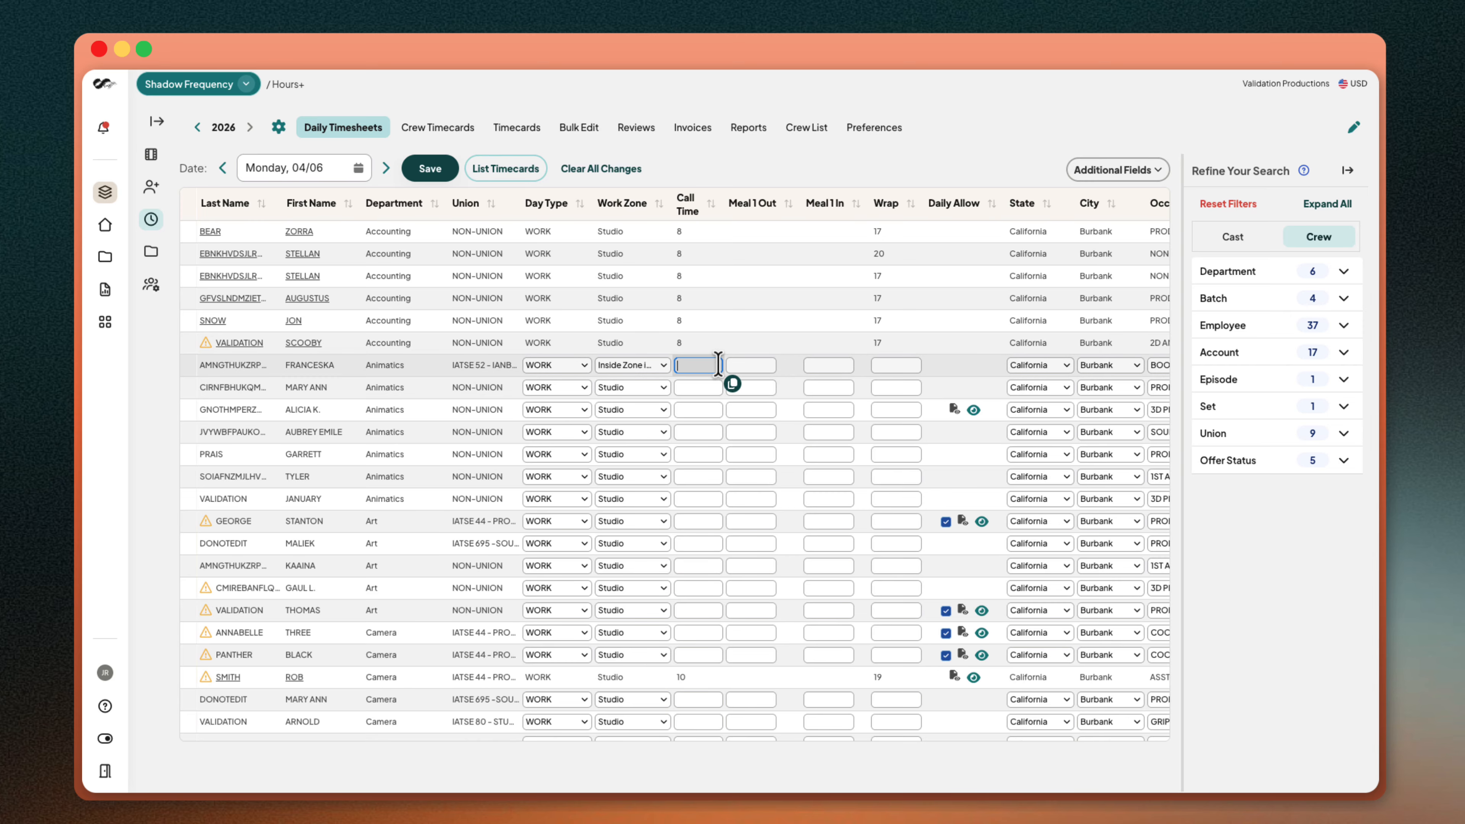
pyautogui.write('8')
pyautogui.click(756, 366)
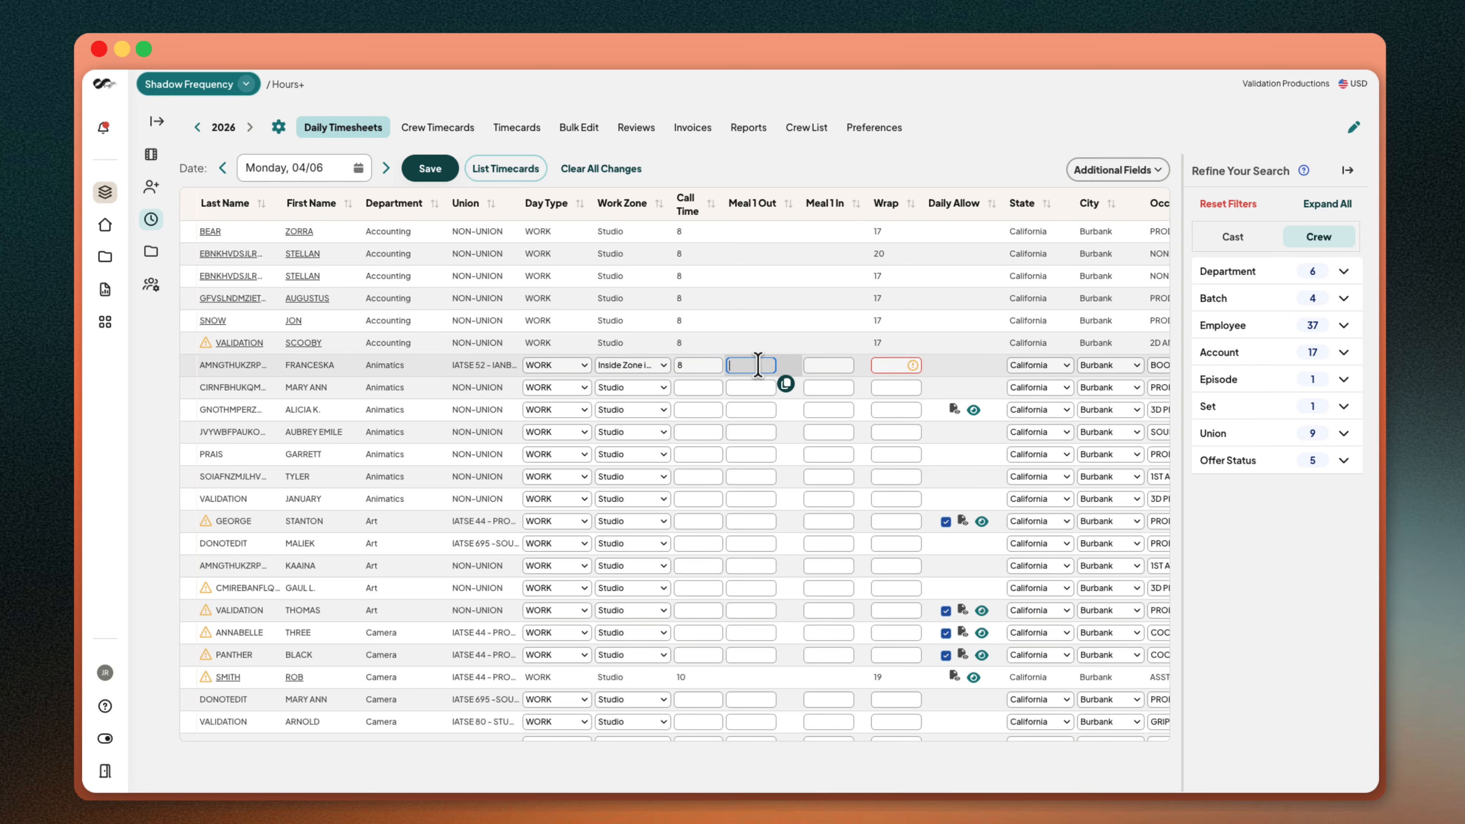
pyautogui.write('14')
pyautogui.click(826, 364)
pyautogui.write('14.5')
pyautogui.click(889, 369)
pyautogui.write('2')
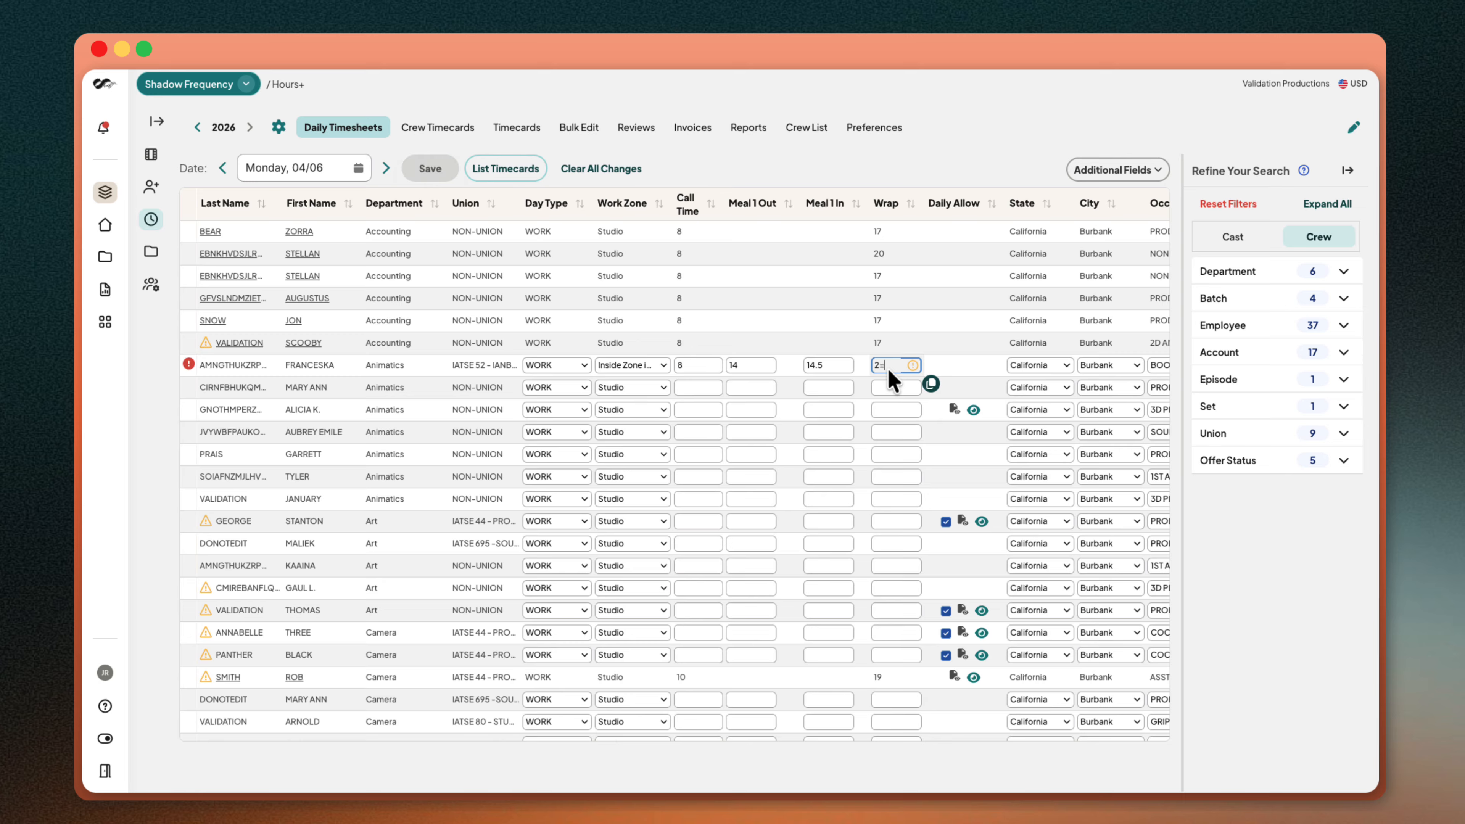
pyautogui.write('0.5')
# Copy the first Animatics row's wrap, meal and call times to all open timesheet rows and save
pyautogui.click(931, 384)
pyautogui.click(845, 370)
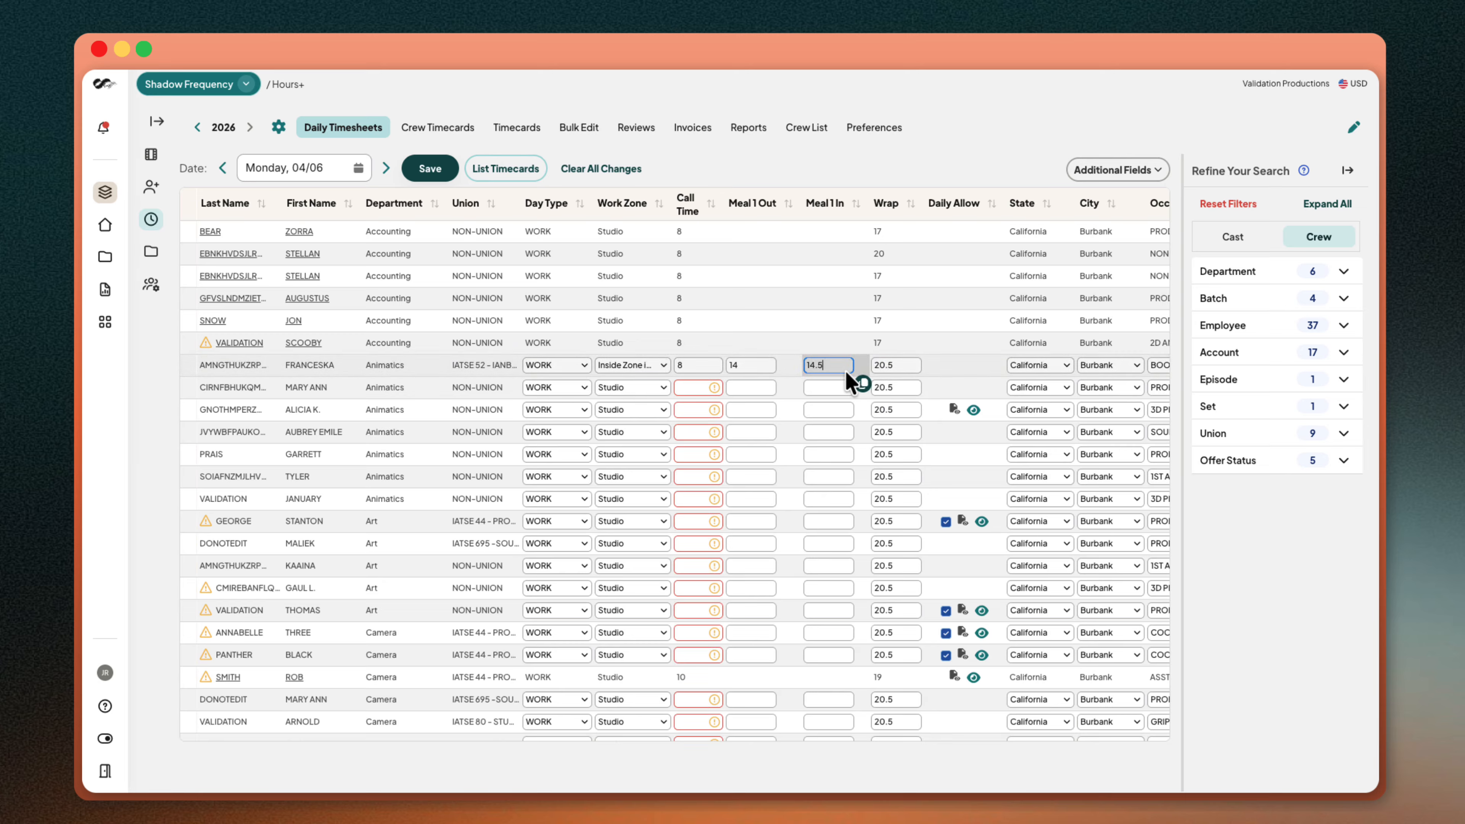
pyautogui.click(863, 384)
pyautogui.click(767, 372)
pyautogui.click(785, 384)
pyautogui.click(714, 372)
pyautogui.click(731, 383)
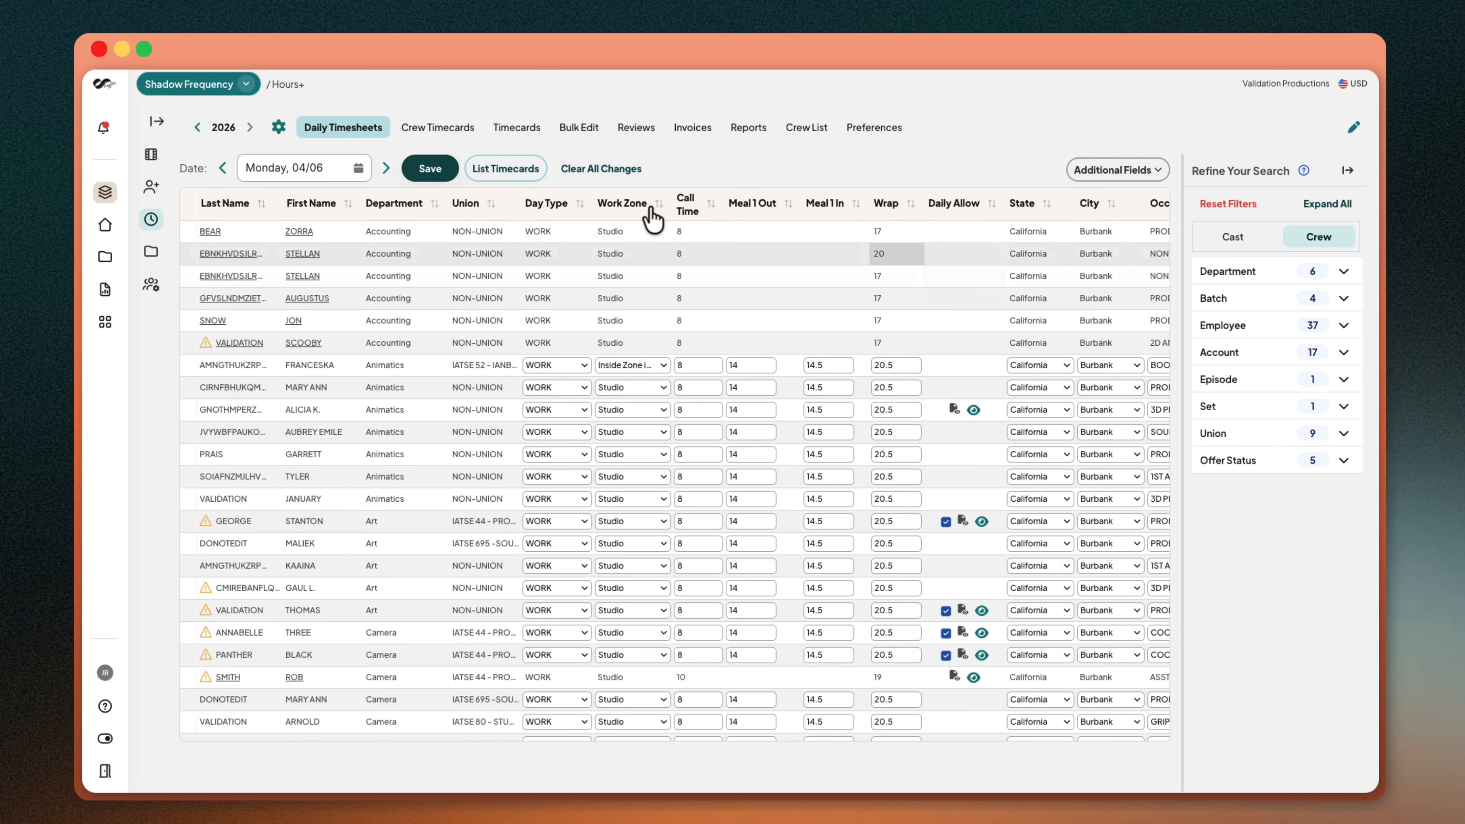
pyautogui.click(430, 168)
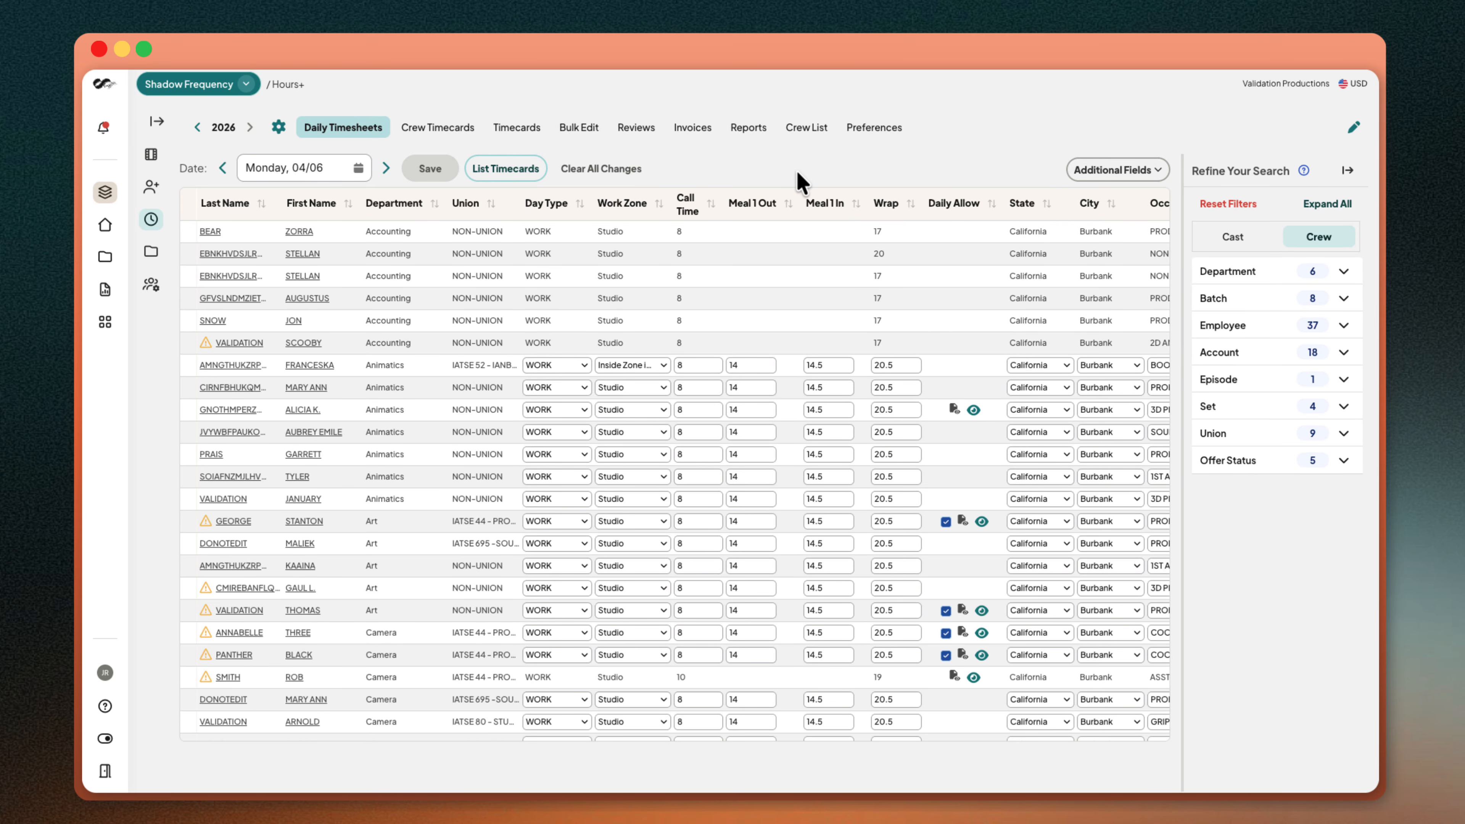
# Run the on-demand Hot Cost Report for 4/6/2026 despite missing required fields, using Automatic budgeted values
pyautogui.click(750, 131)
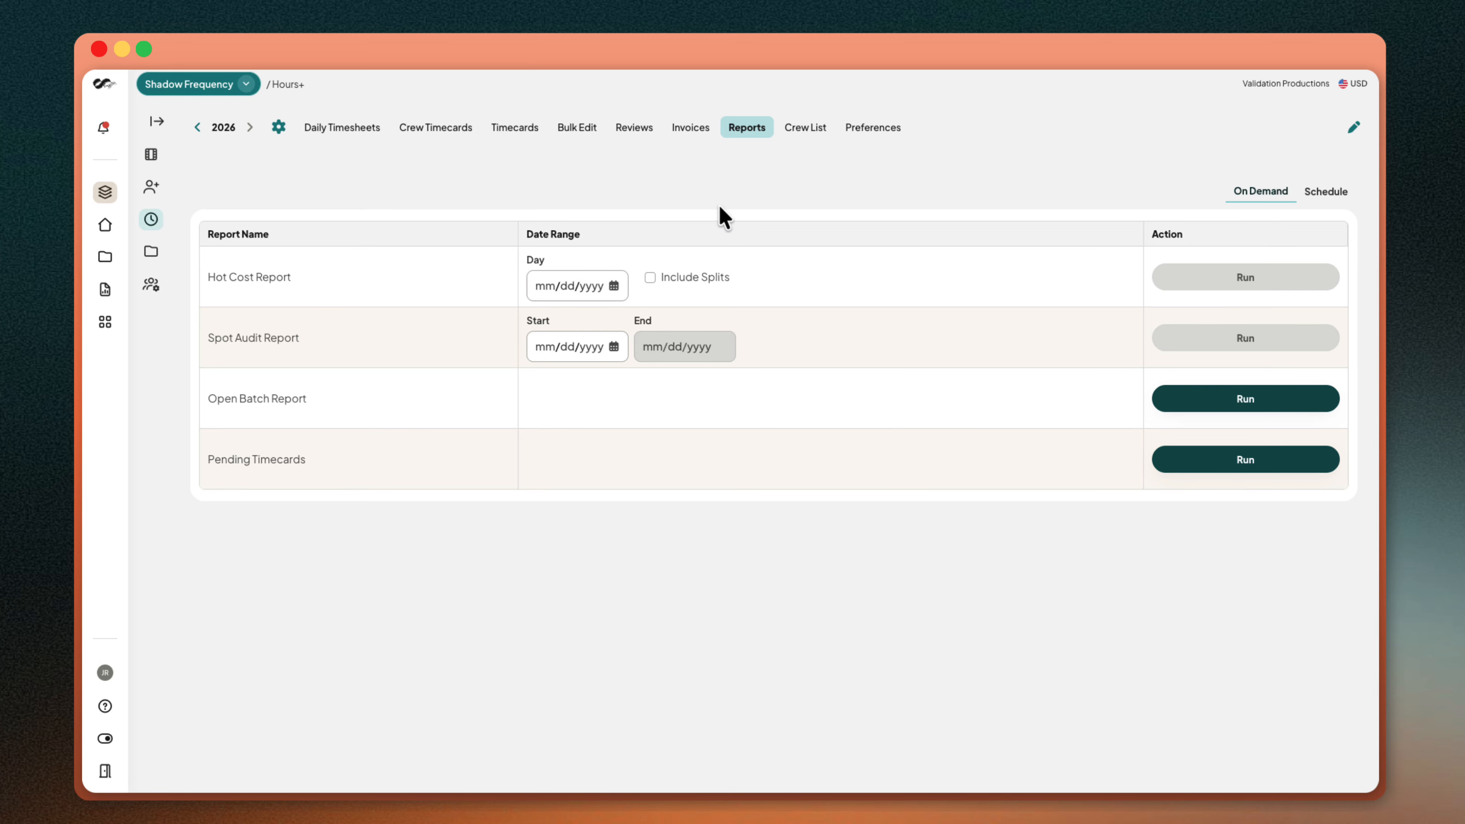
pyautogui.click(615, 286)
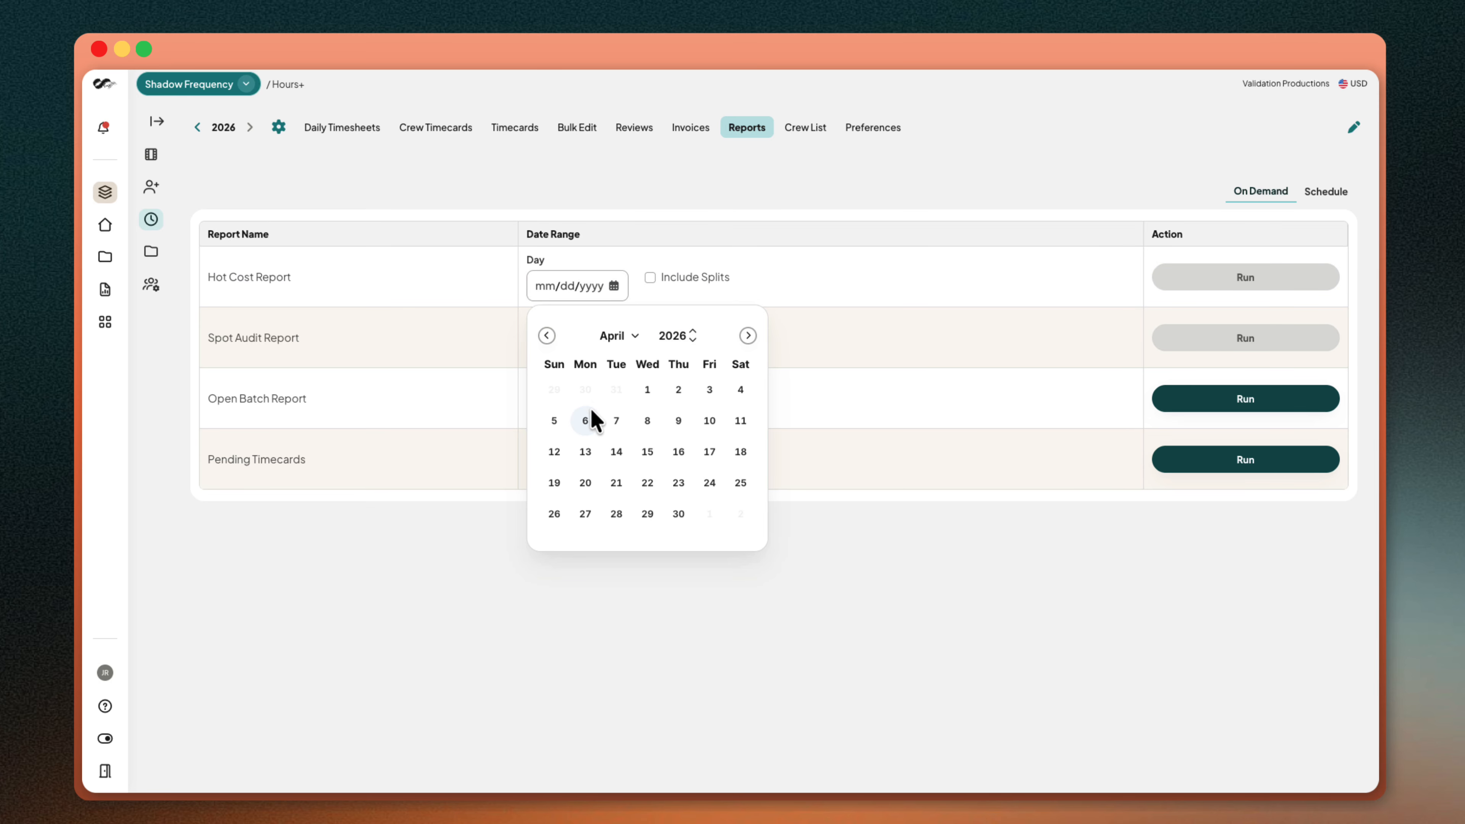
pyautogui.click(590, 420)
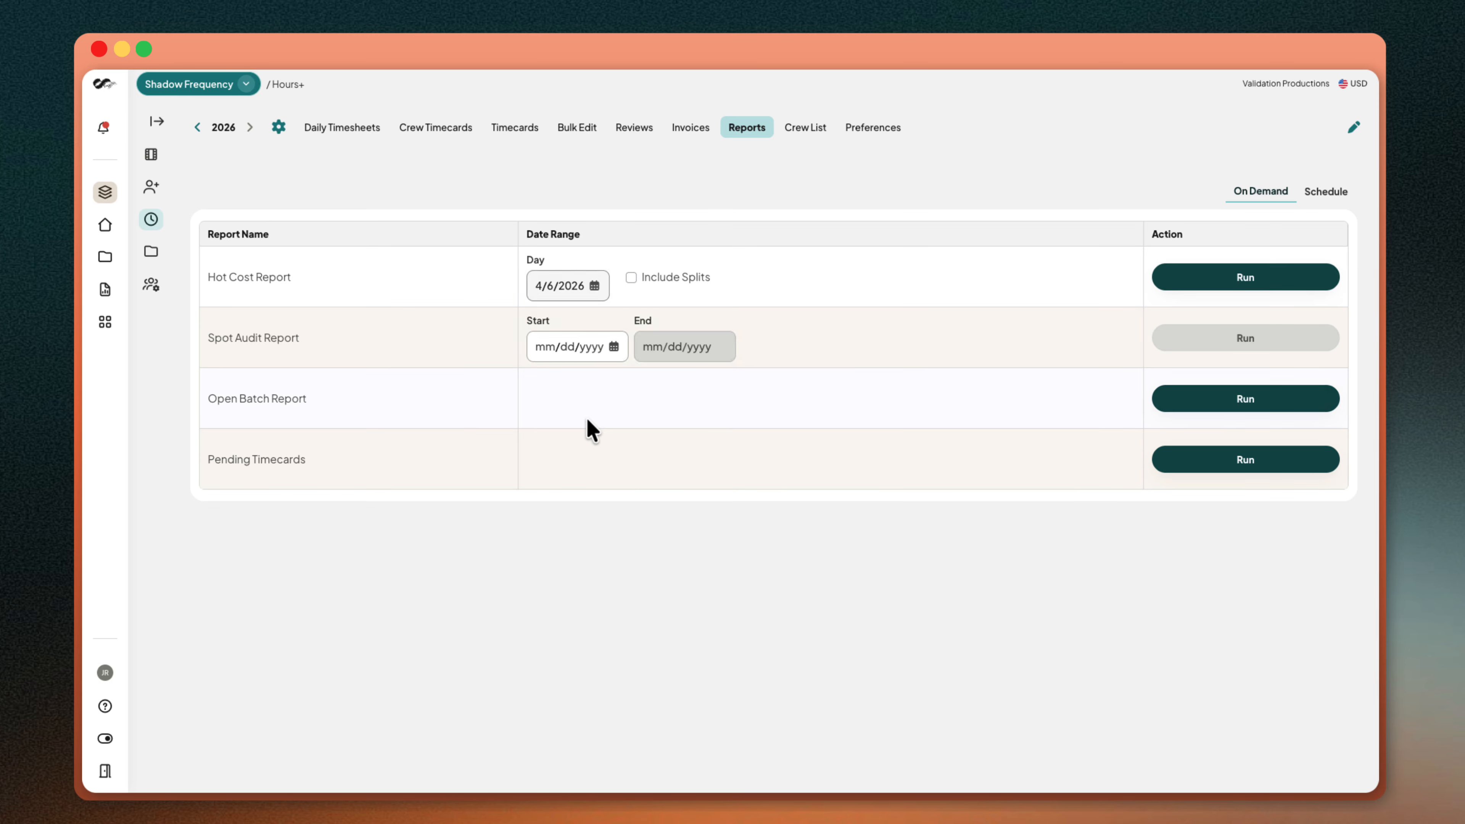
pyautogui.click(1192, 283)
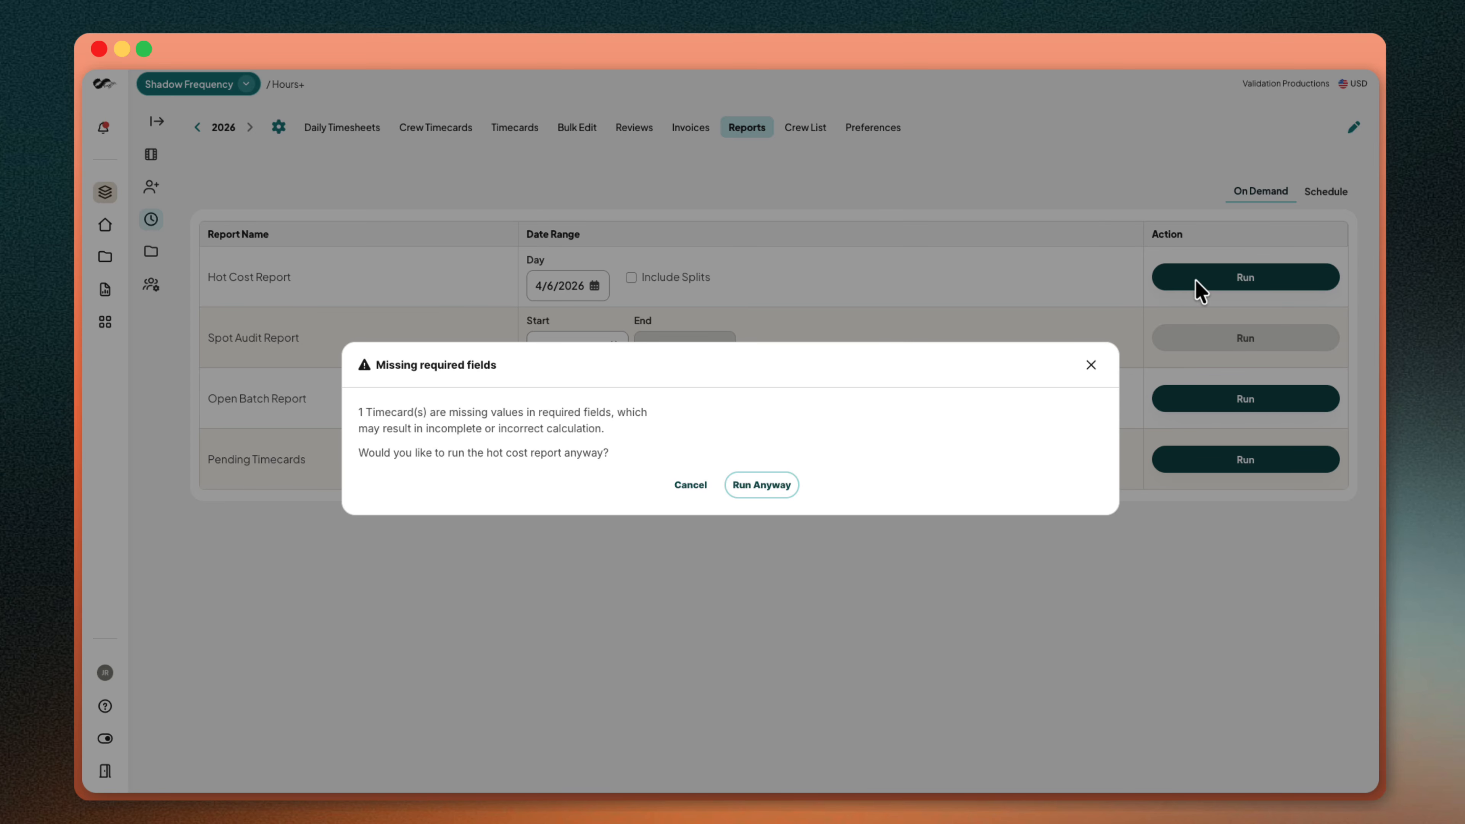
pyautogui.click(758, 488)
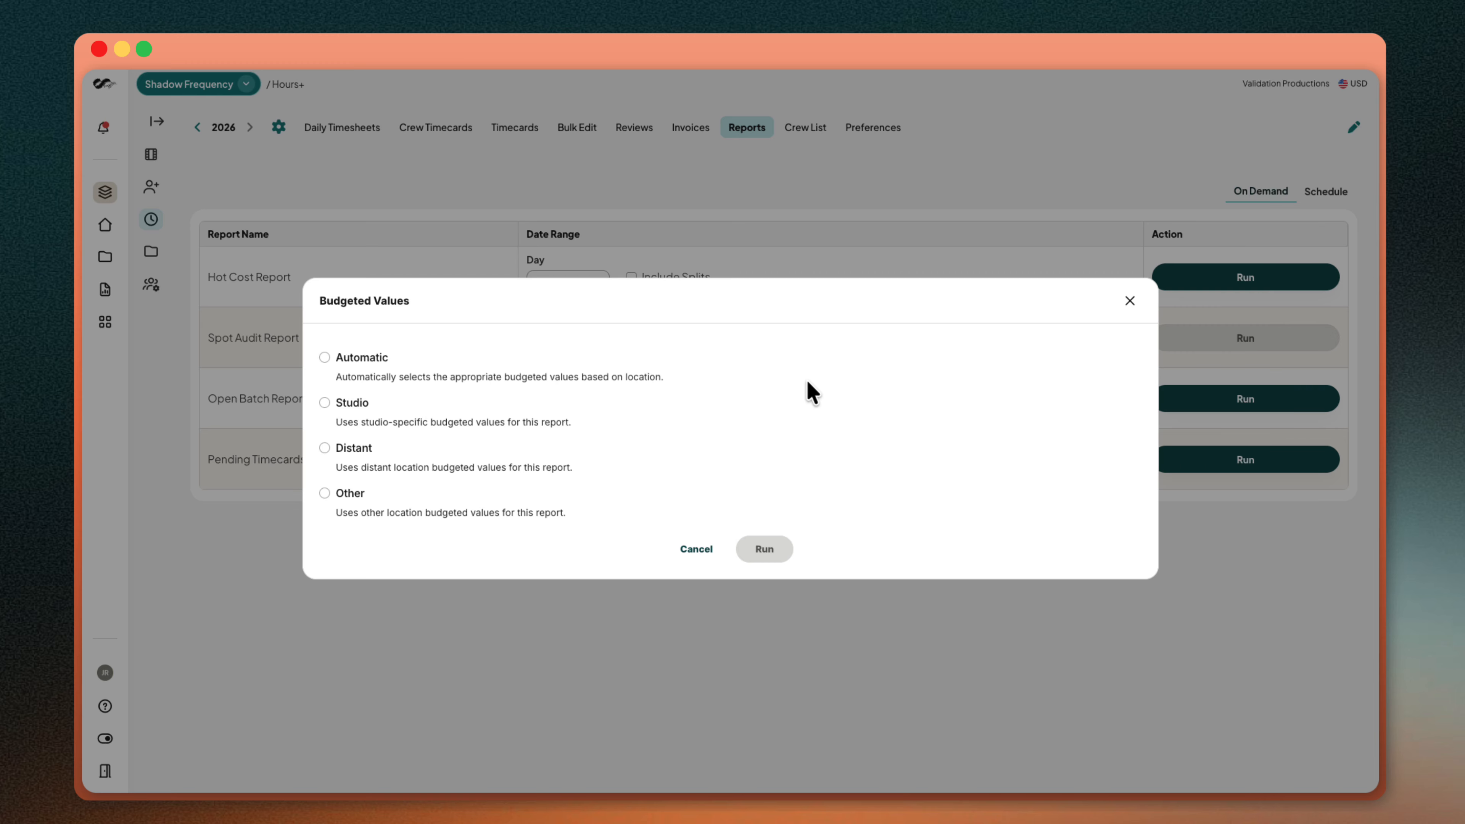
pyautogui.click(324, 358)
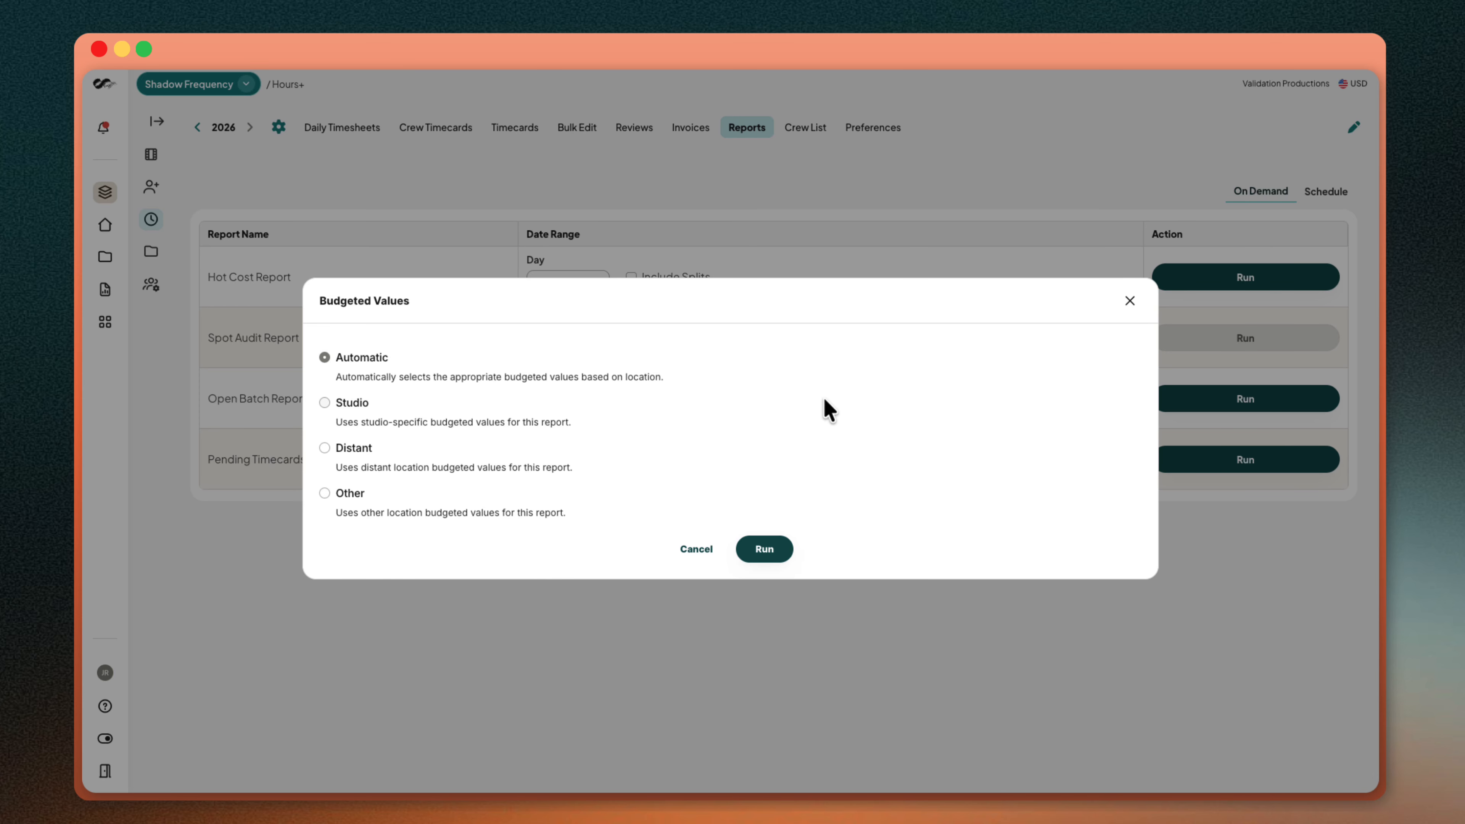
pyautogui.click(765, 548)
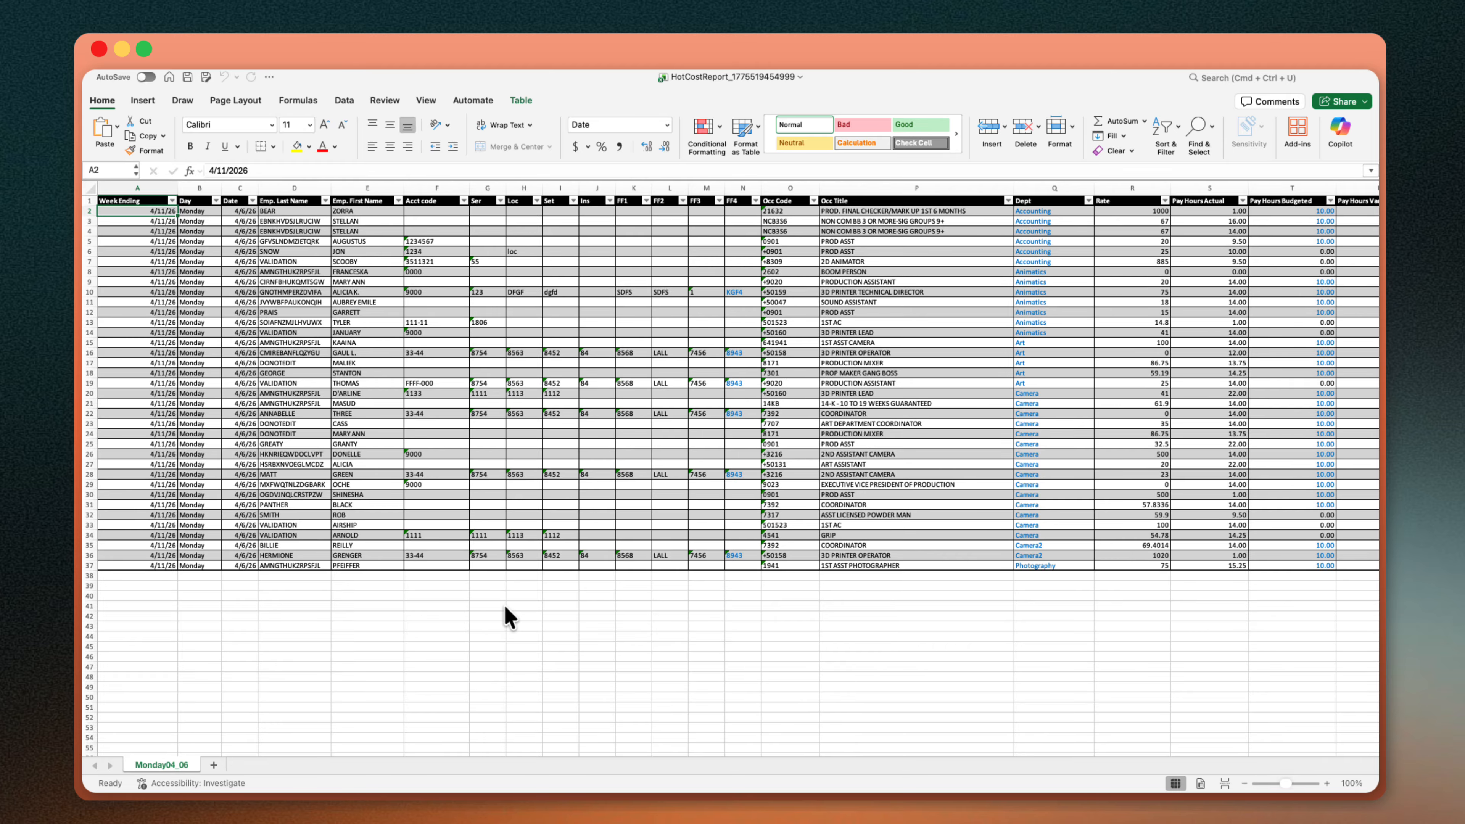
# Examine the actual, budgeted and variance columns of the hot cost spreadsheet in Excel, including the Labor Total Variance formula in cell AA7
pyautogui.hscroll(10, 507, 618)
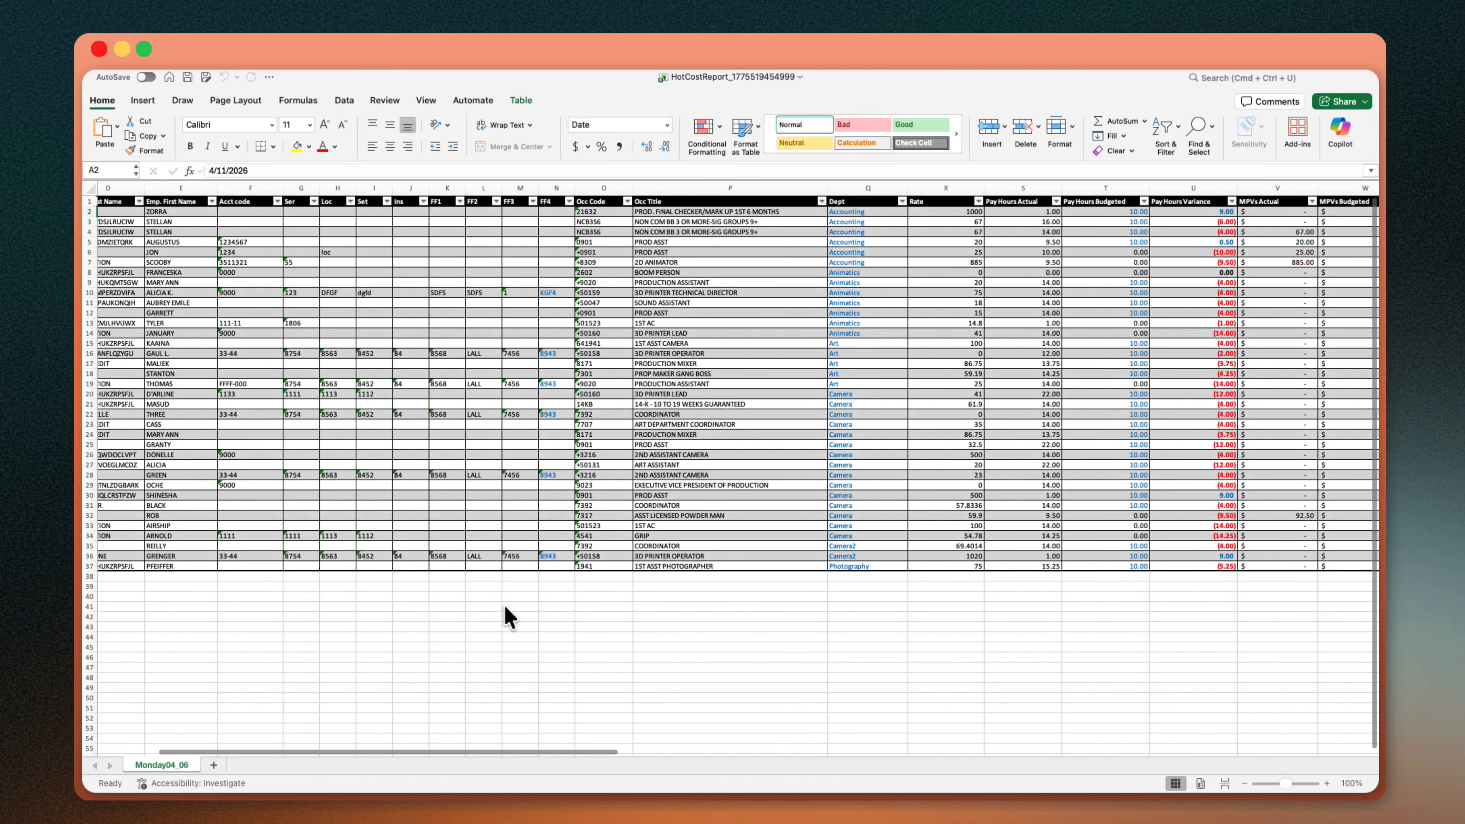
pyautogui.hscroll(10, 508, 617)
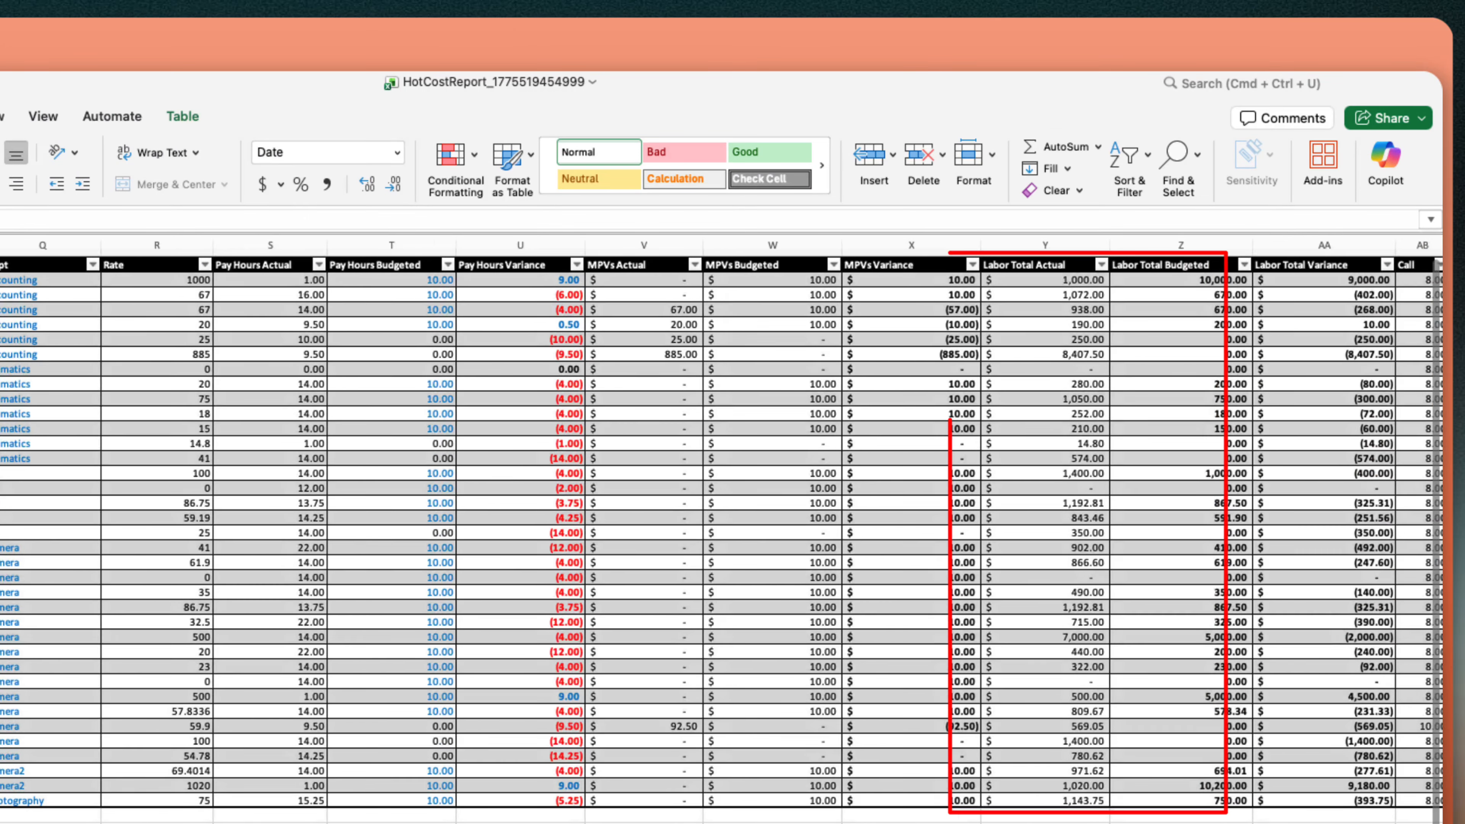
pyautogui.hscroll(1, 721, 531)
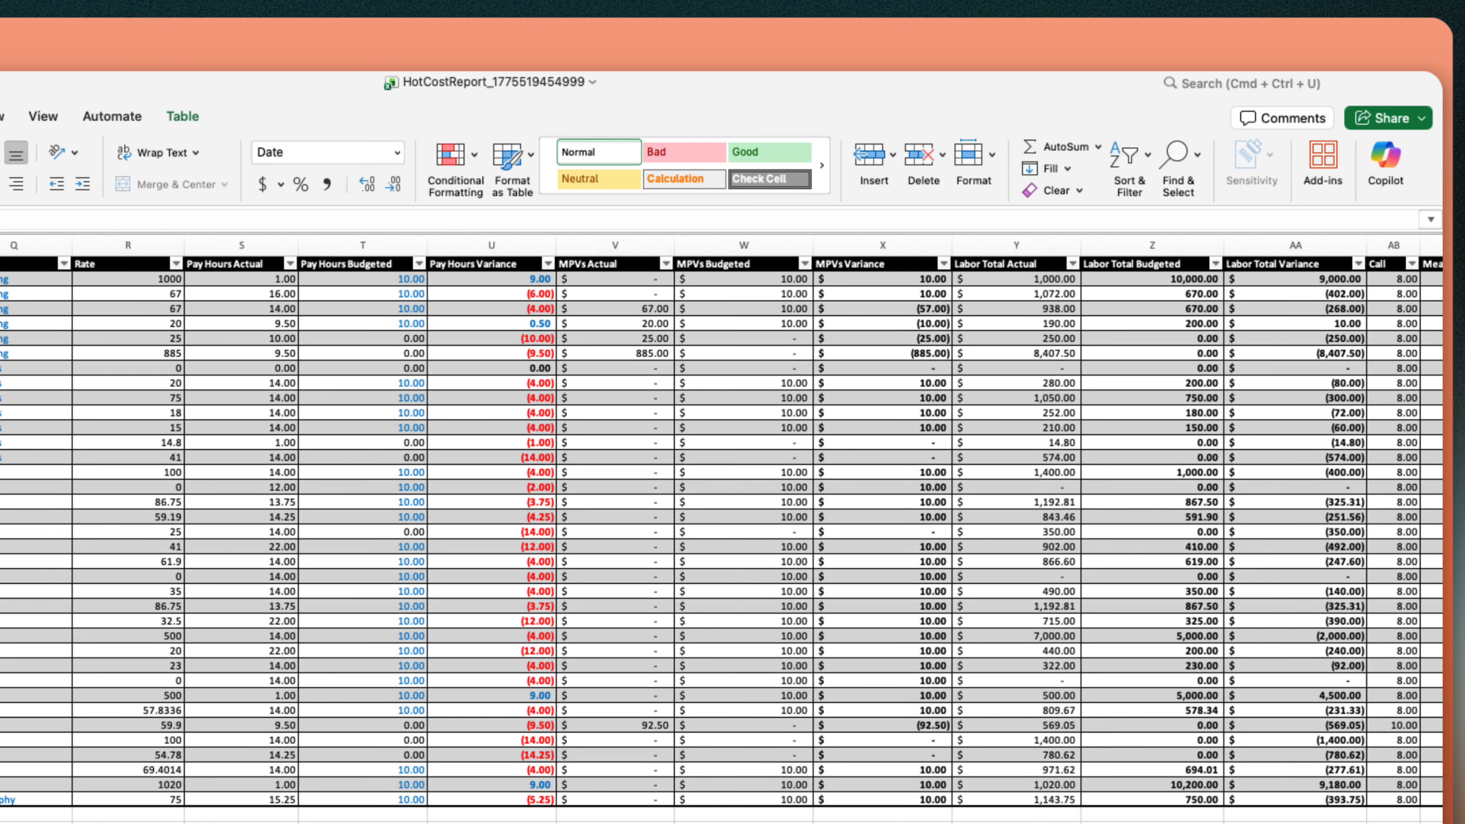
pyautogui.hscroll(3, 722, 531)
pyautogui.hscroll(10, 721, 531)
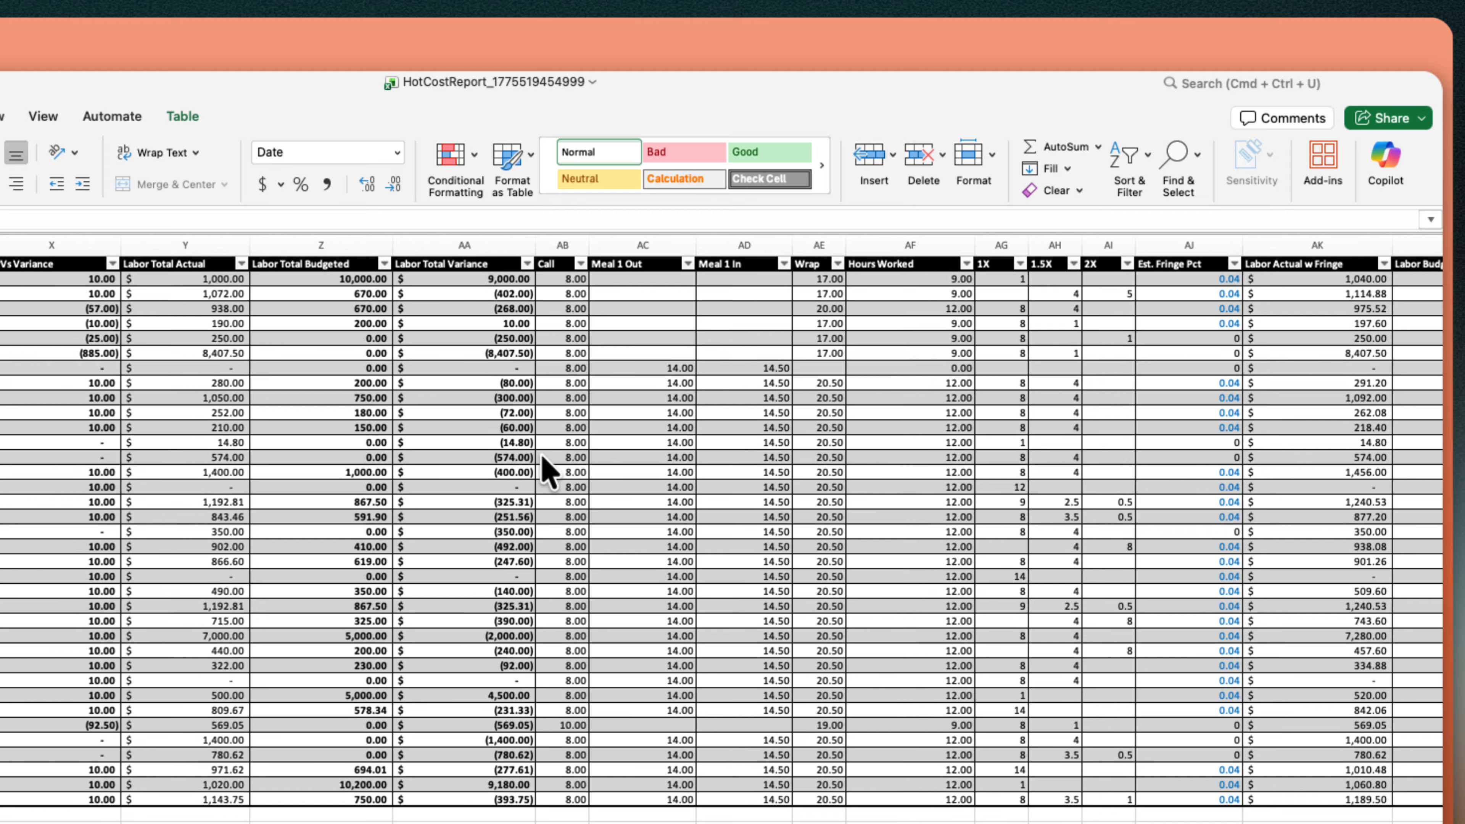
pyautogui.click(479, 356)
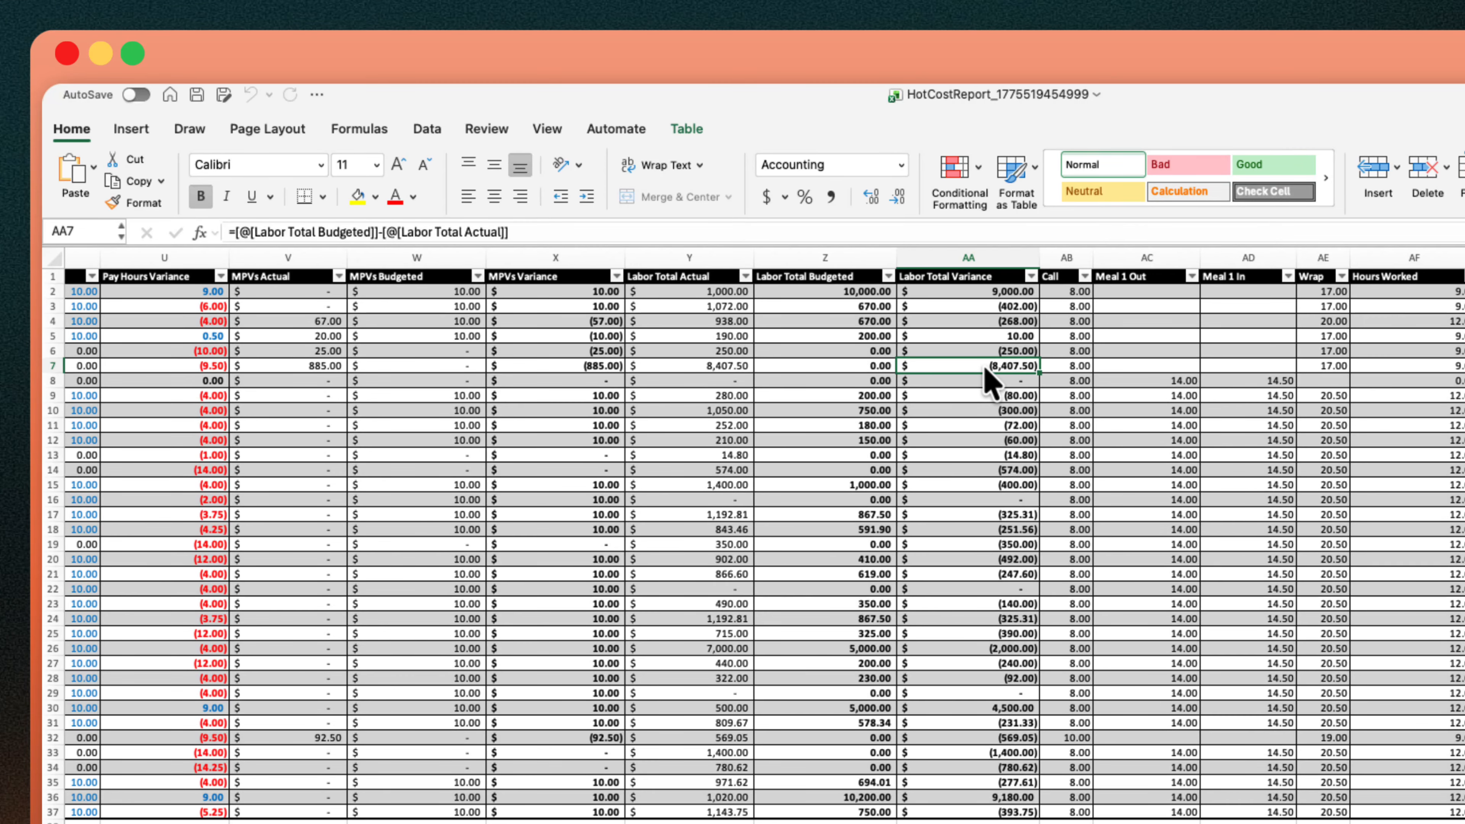